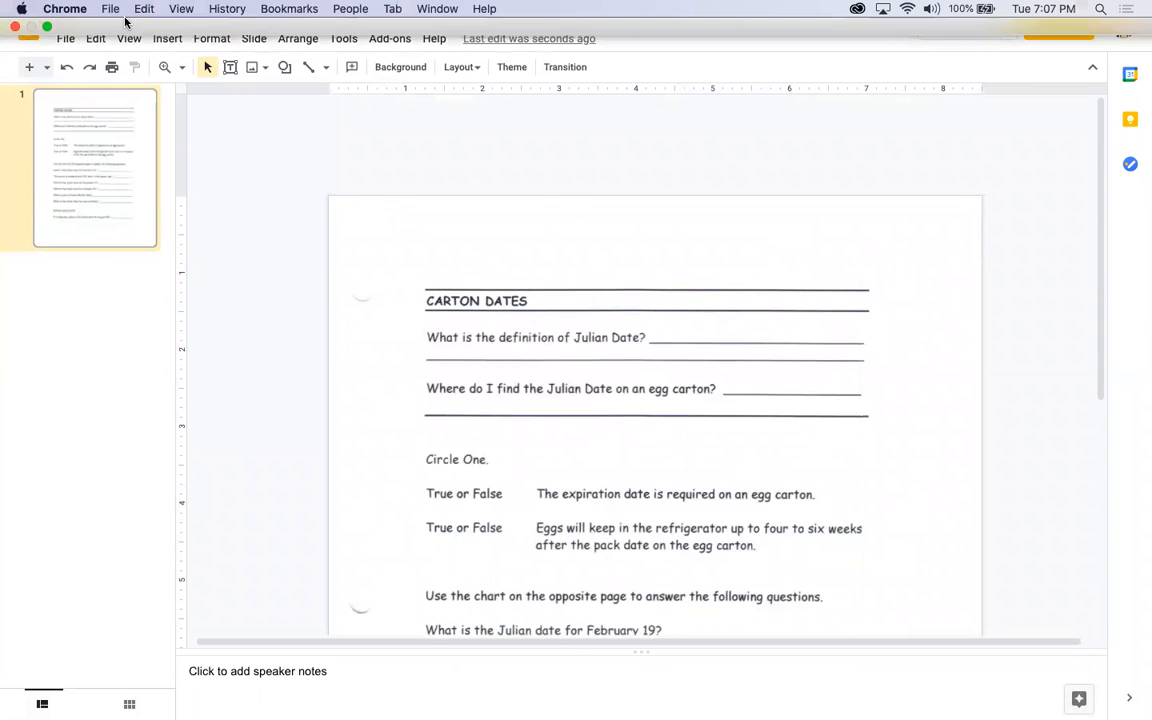
Draw a text box on the blank after the Julian Date definition question and fill it with random placeholder letters.
click(230, 68)
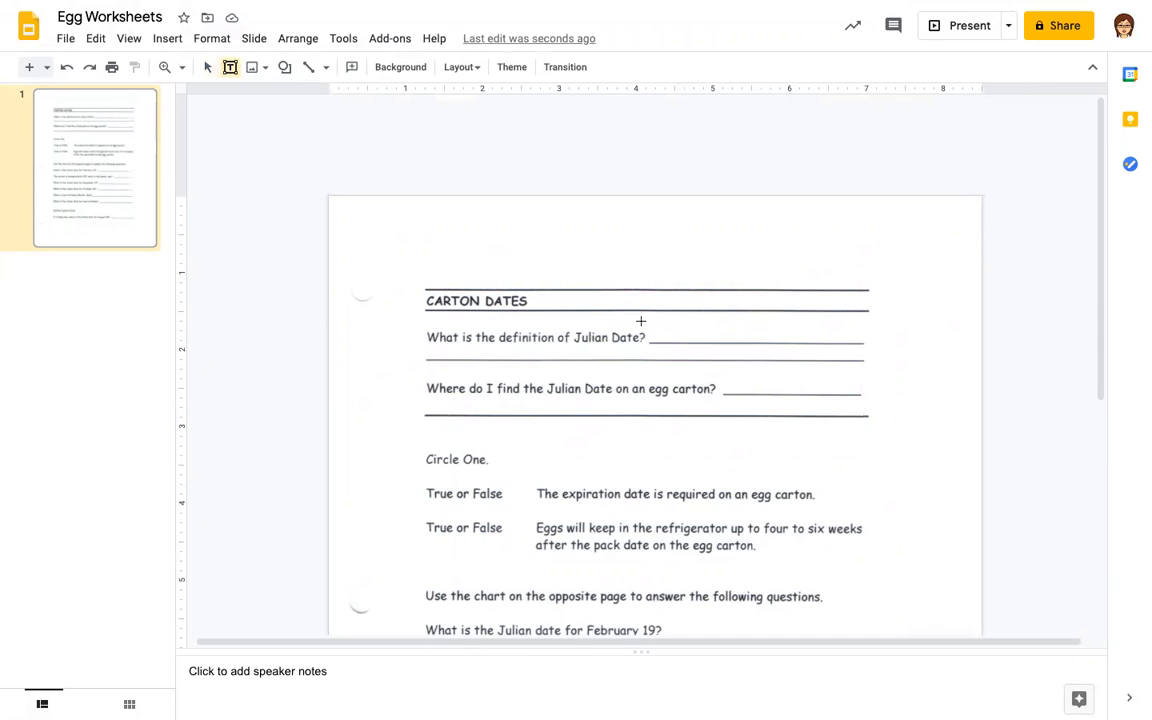
drag(656, 322, 861, 340)
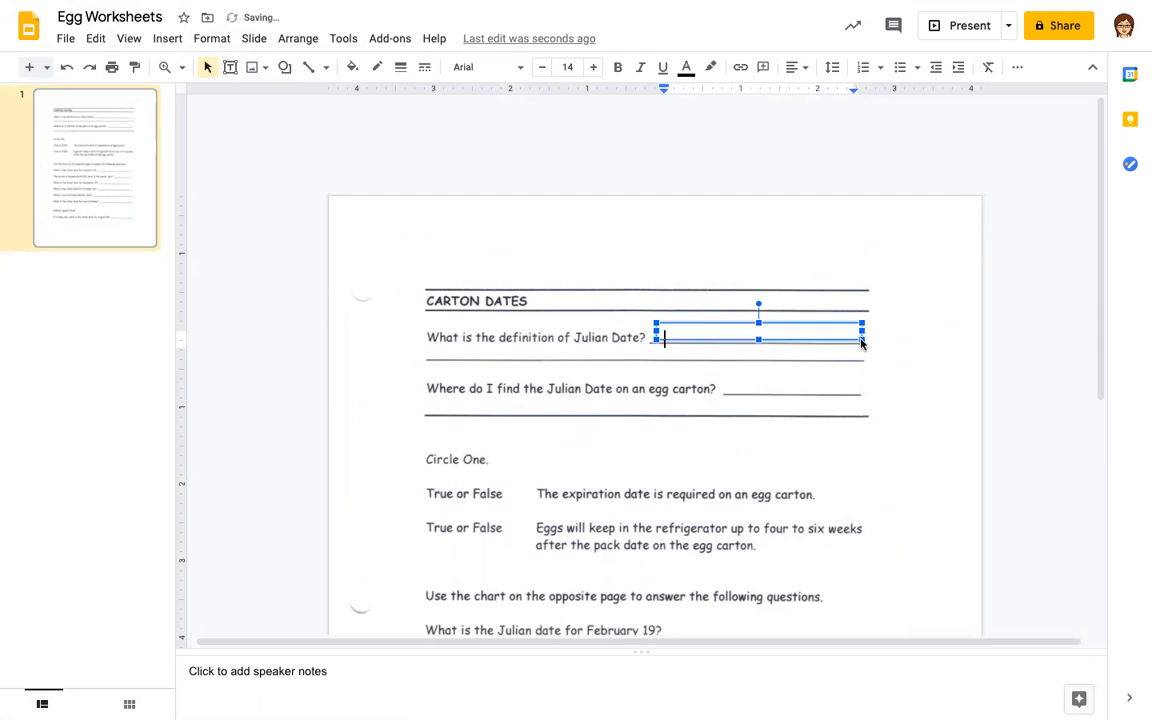
text(kjndsfkjsdfkjdsklnbdkljfbg)
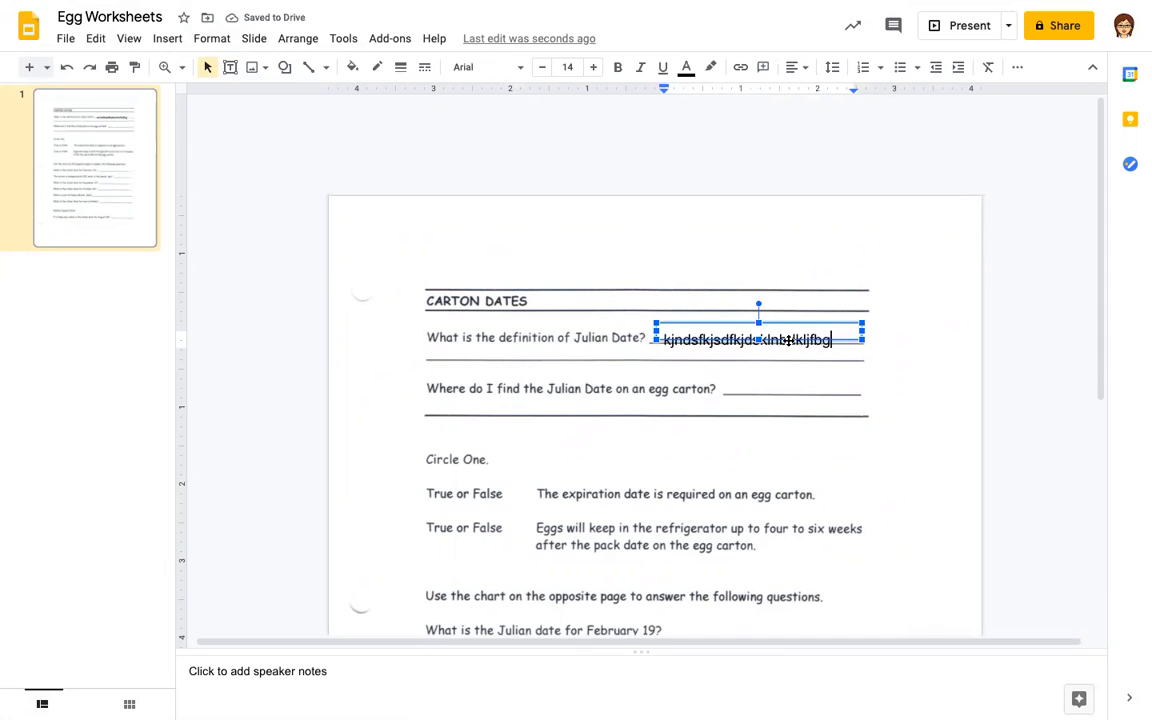
Colour the placeholder text in the Julian Date definition answer light red.
drag(831, 339, 662, 338)
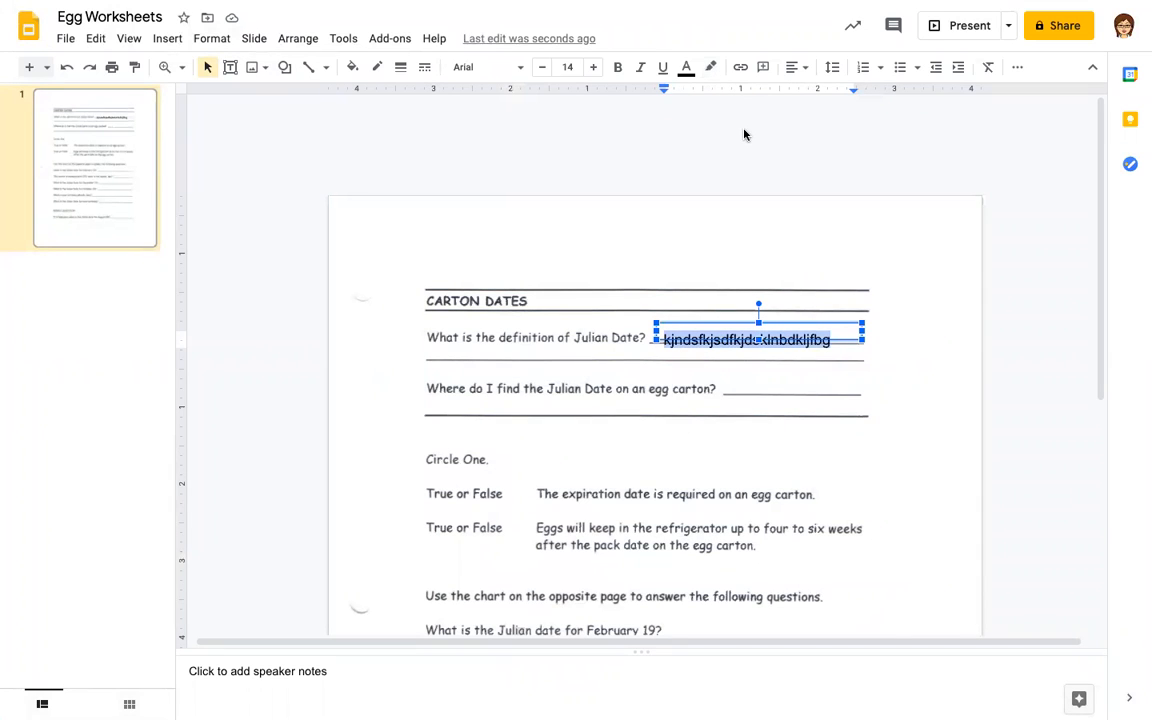
click(686, 67)
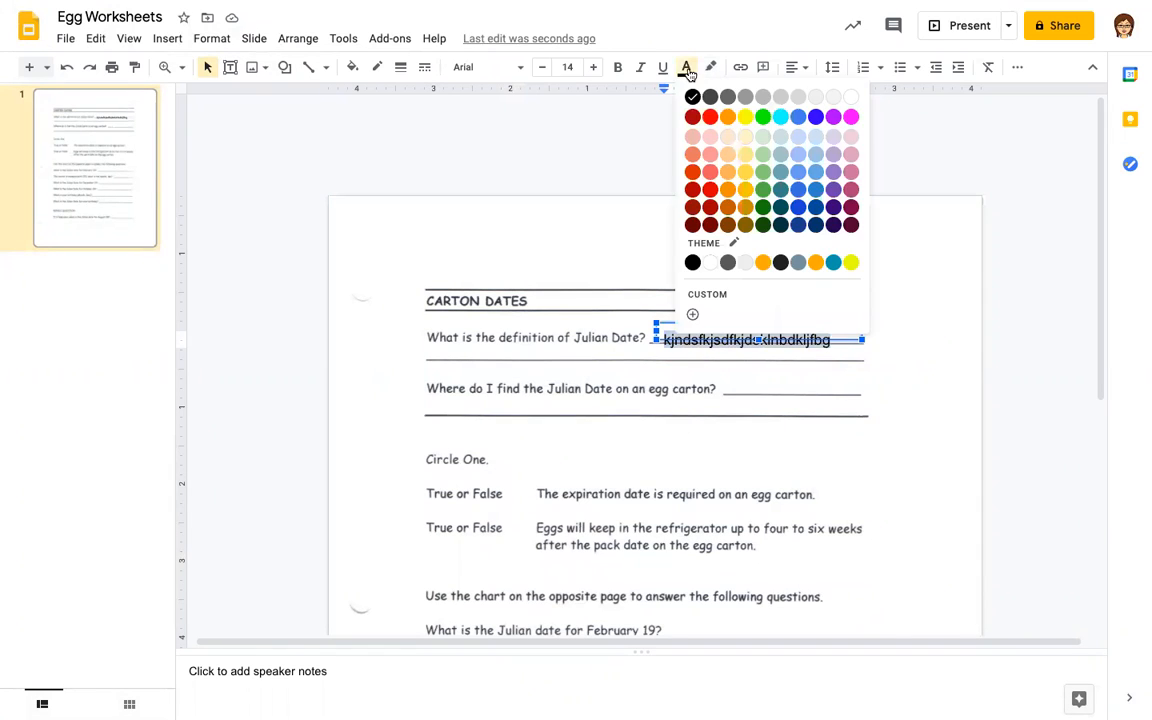
click(710, 176)
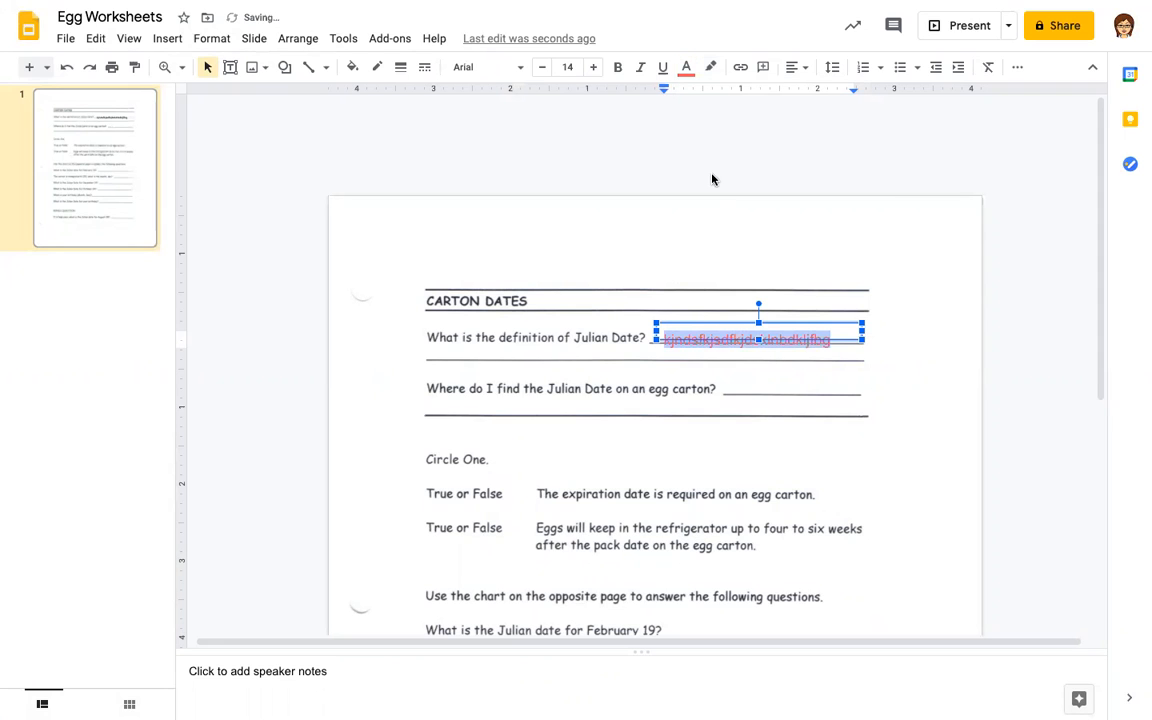
click(872, 394)
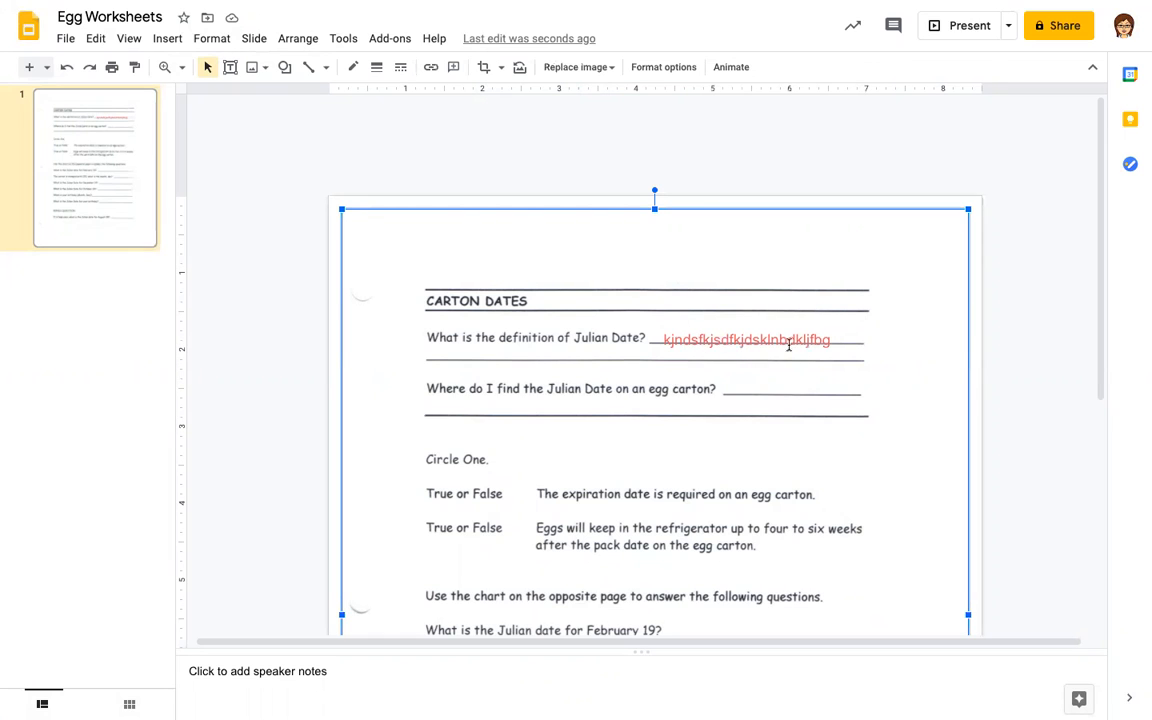
Remove one letter from the placeholder answer, then delete the whole text box.
click(833, 336)
key(BackSpace)
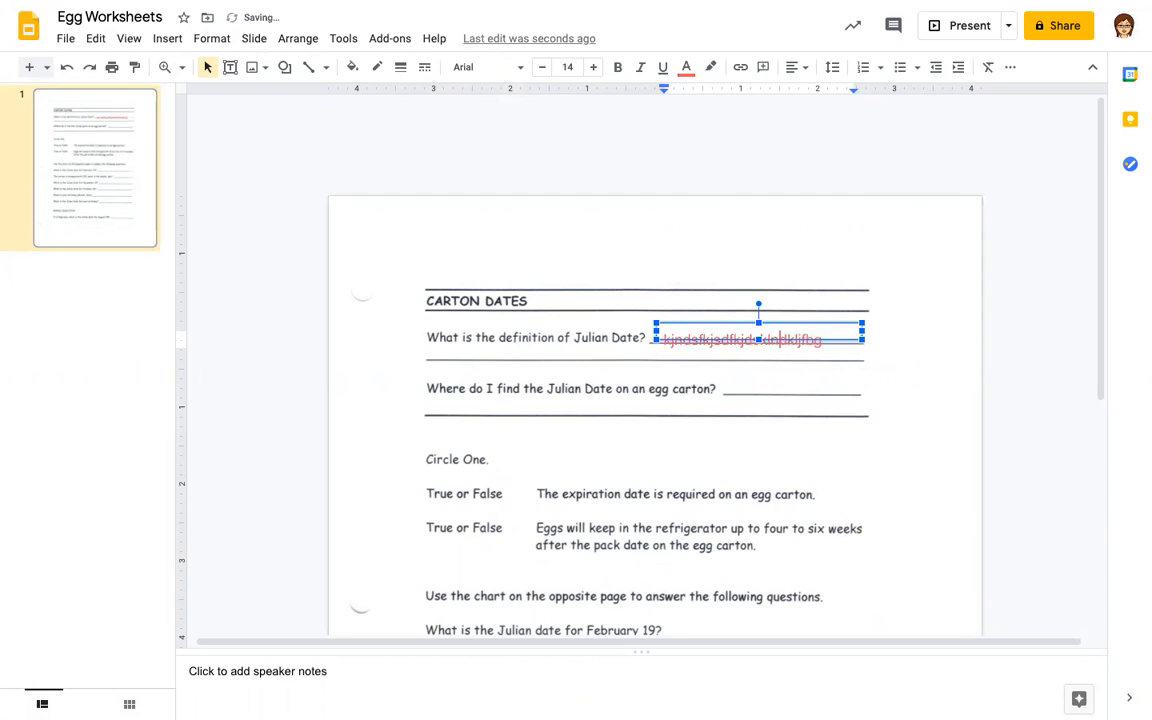
click(865, 320)
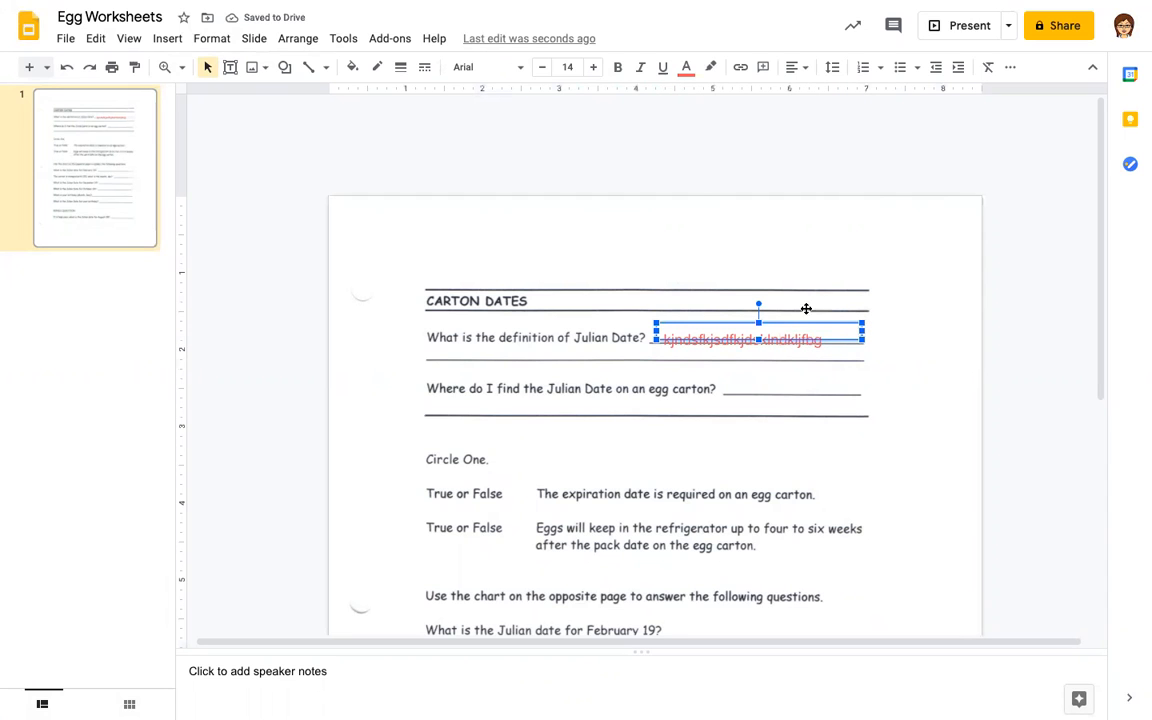
key(Delete)
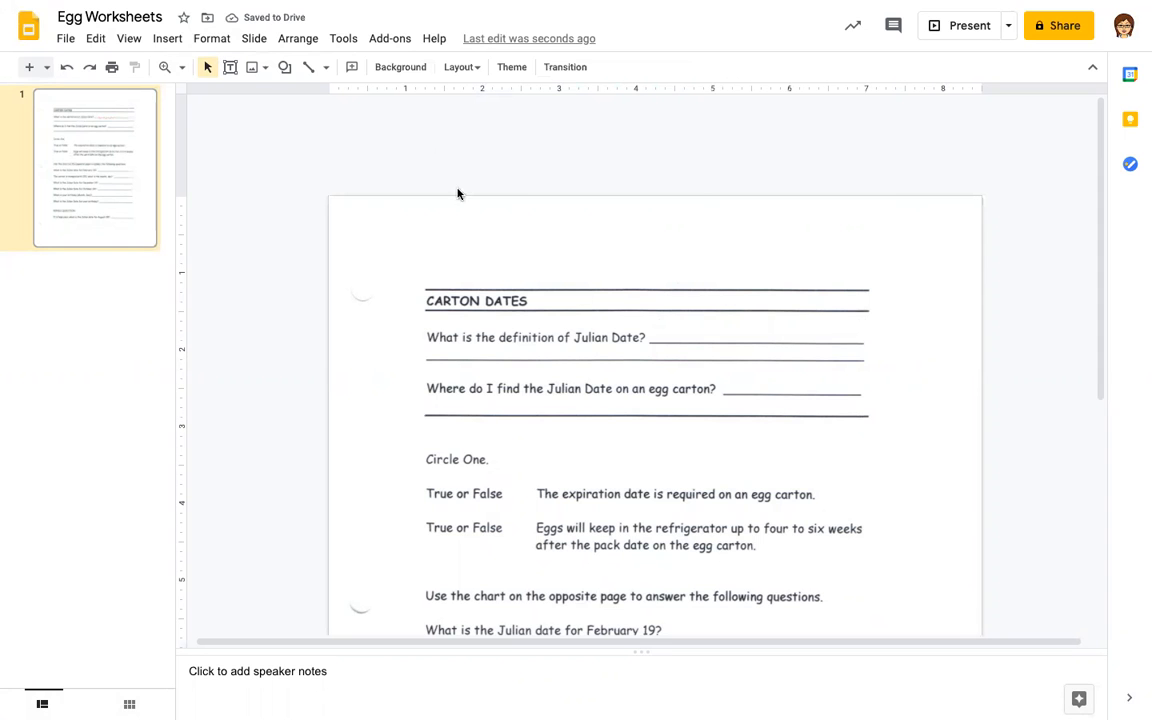
Draw an empty text box over the answer blank beside "What is the definition of Julian Date?".
scroll(468, 396, down, 3)
scroll(468, 396, up, 3)
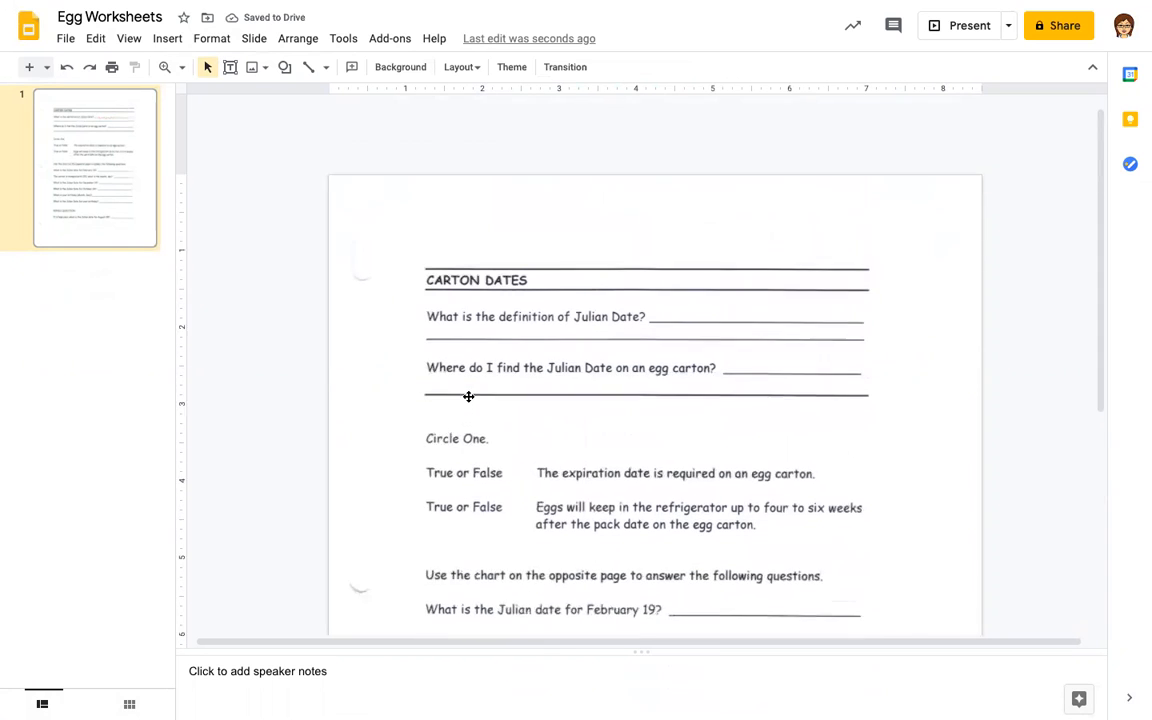
scroll(309, 406, down, 1)
scroll(309, 406, up, 1)
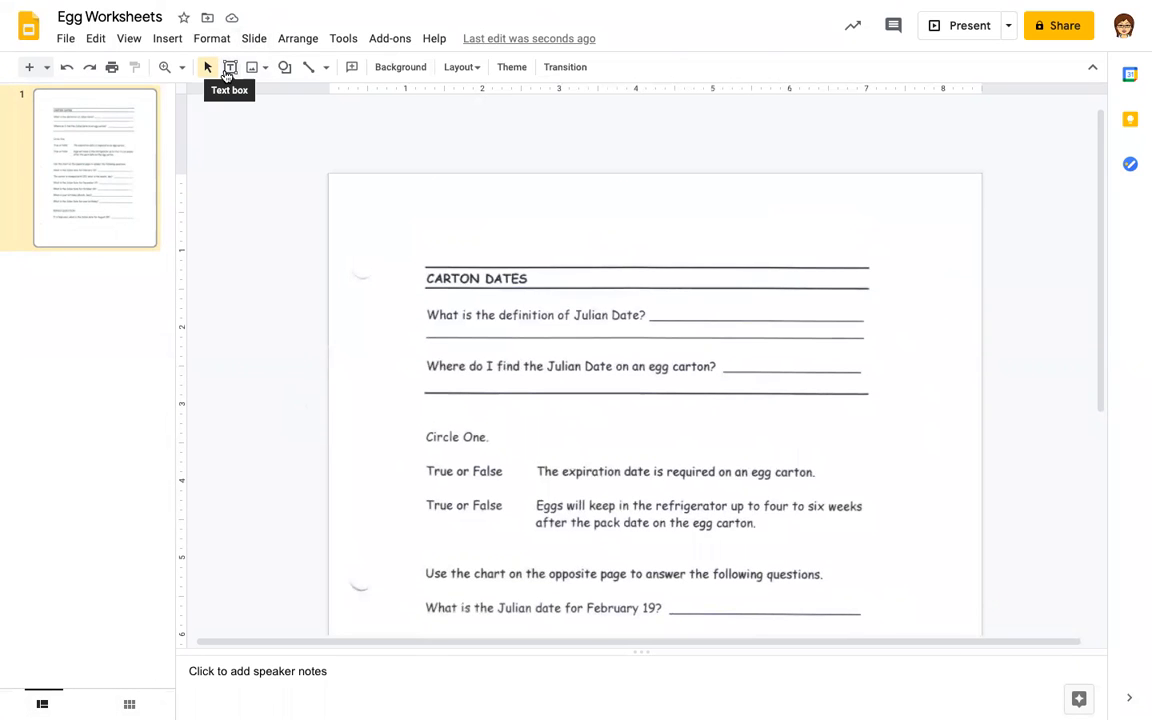
click(228, 72)
drag(654, 314, 865, 339)
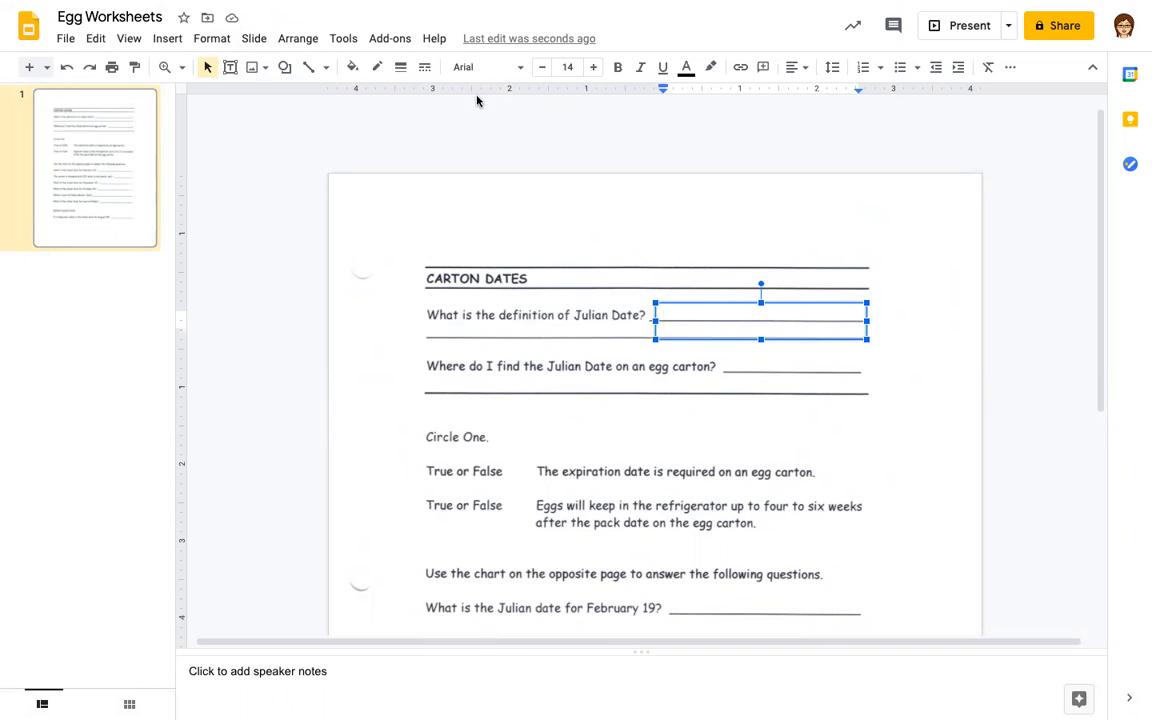
Give the empty answer box a 4px yellow border.
click(398, 70)
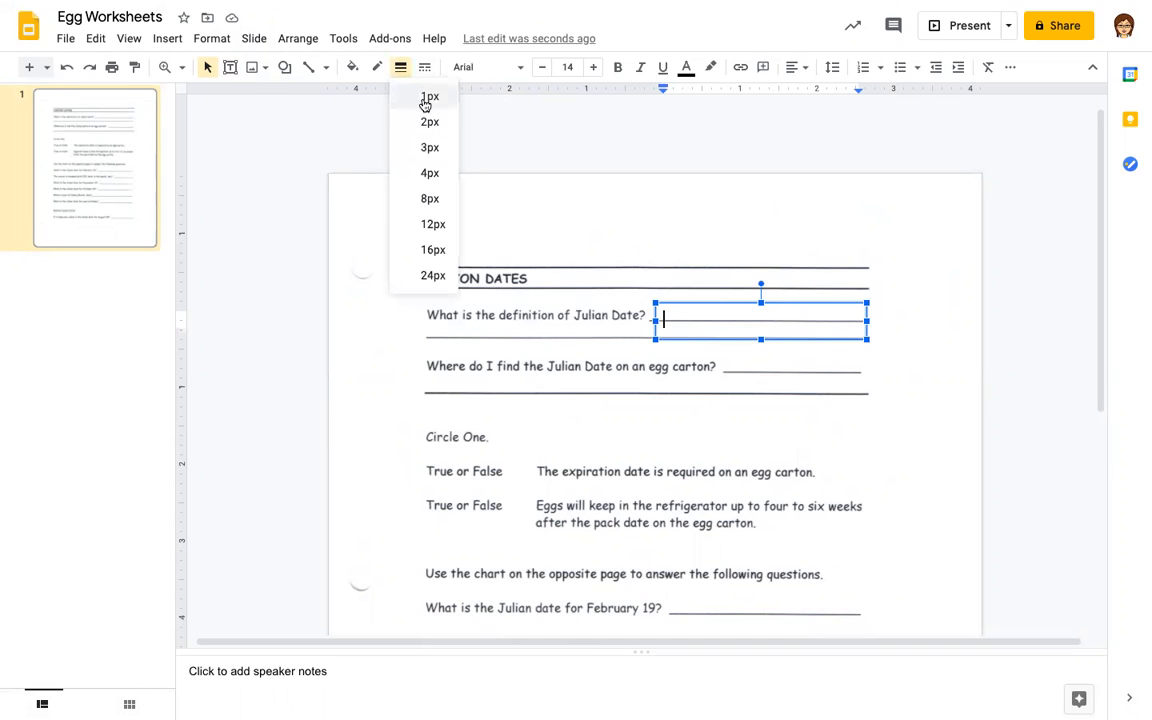
click(430, 174)
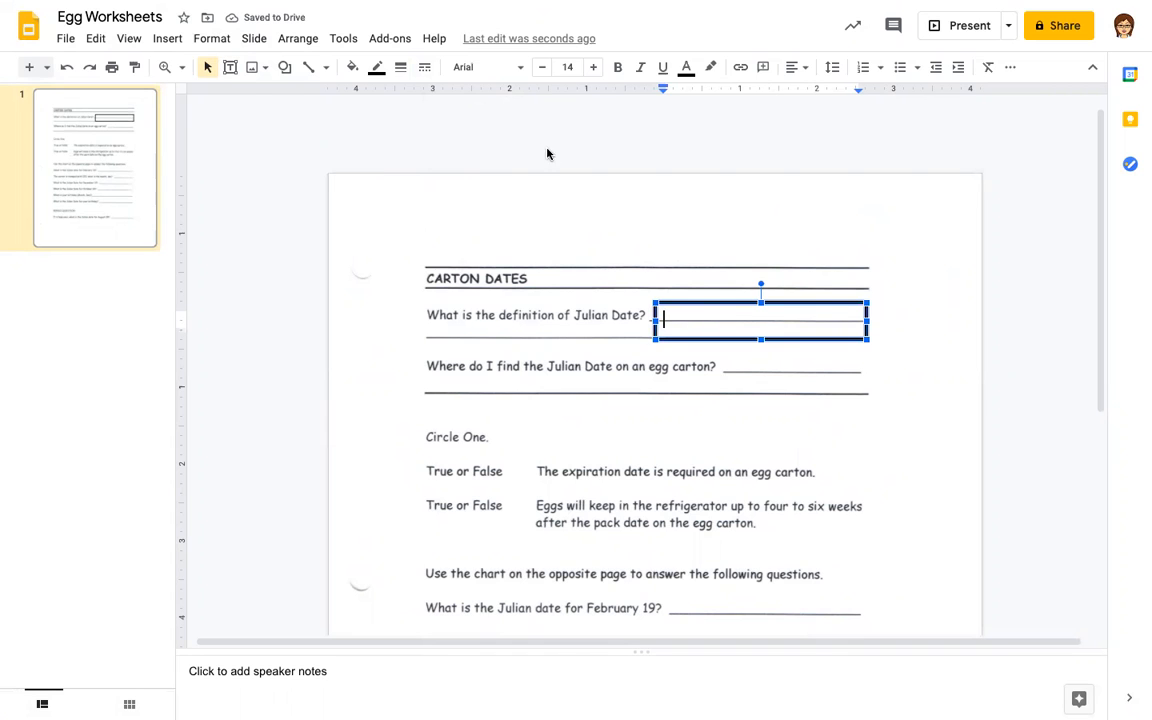
click(379, 68)
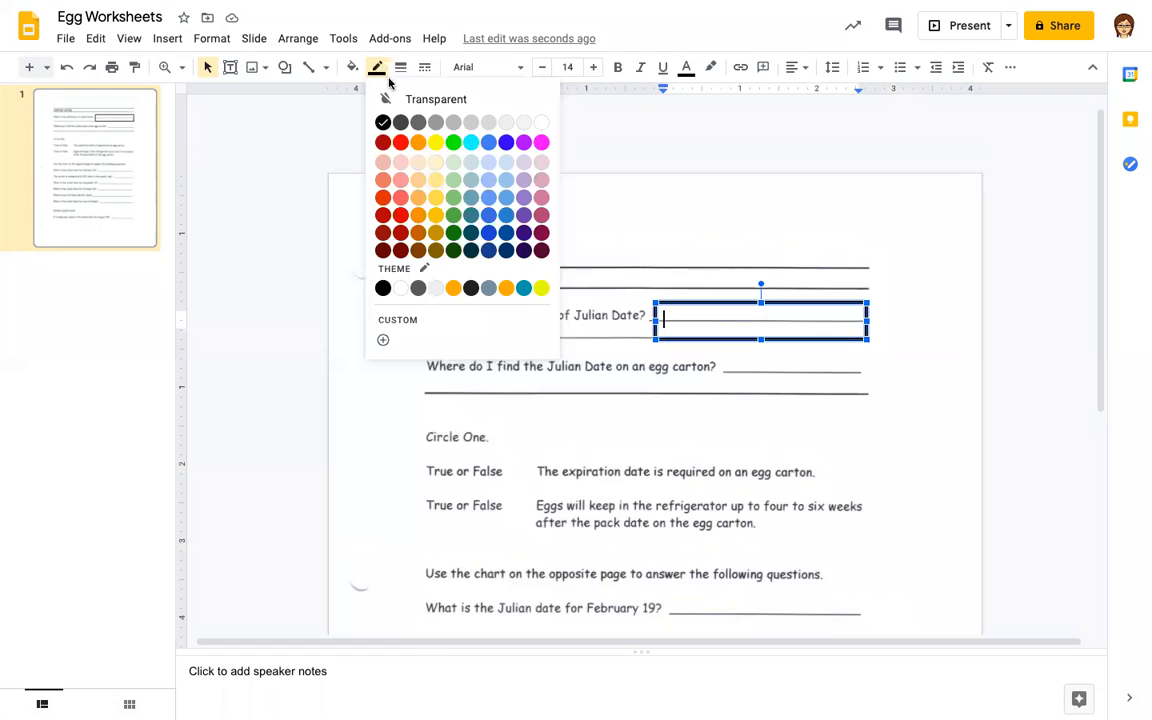
click(434, 145)
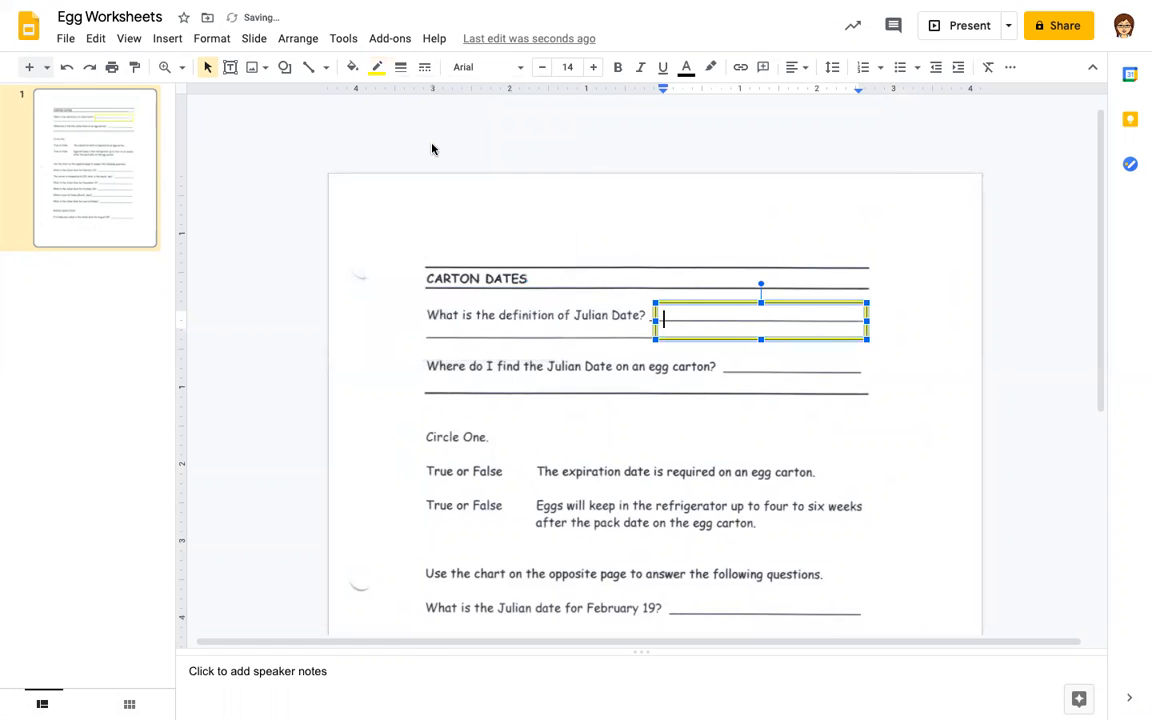
Shift the yellow-bordered box up slightly to frame the answer blank and set its text colour to dark red.
drag(772, 300, 772, 293)
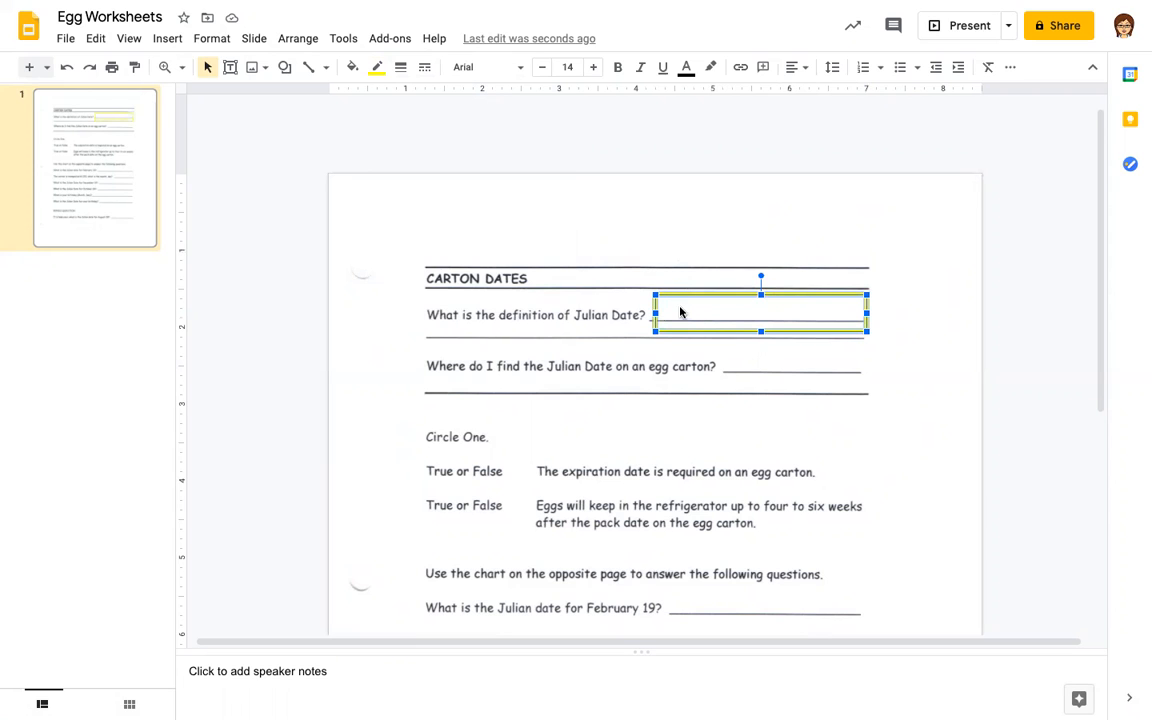
click(686, 67)
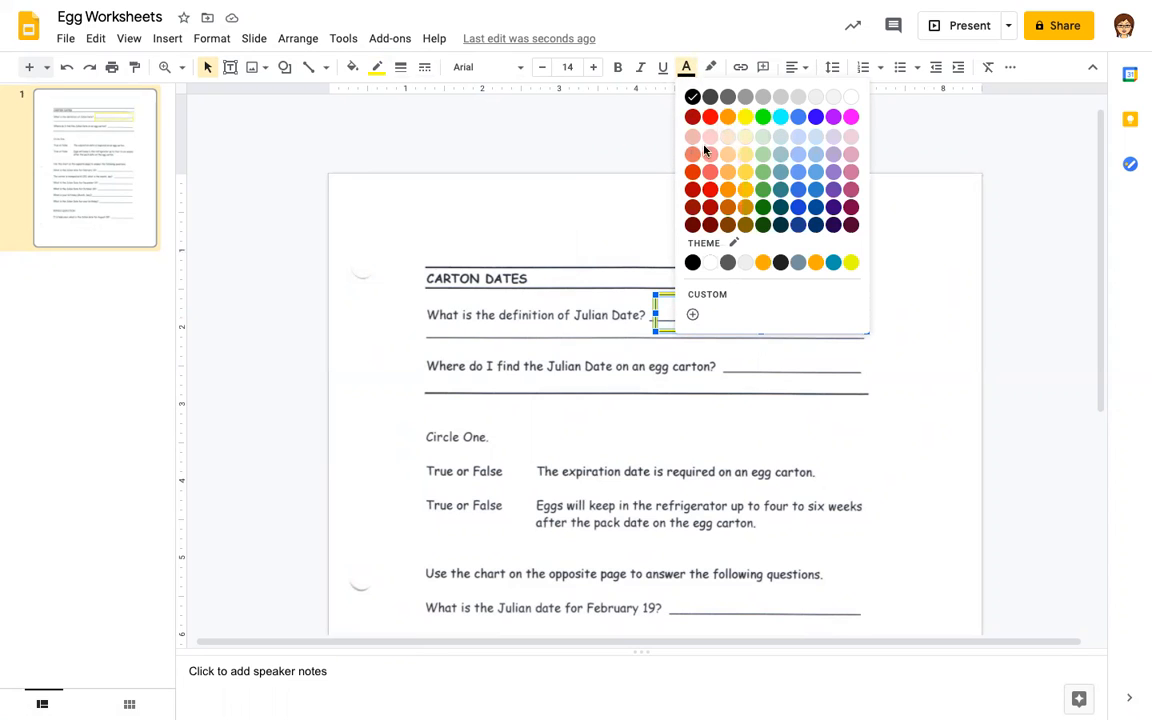
click(710, 189)
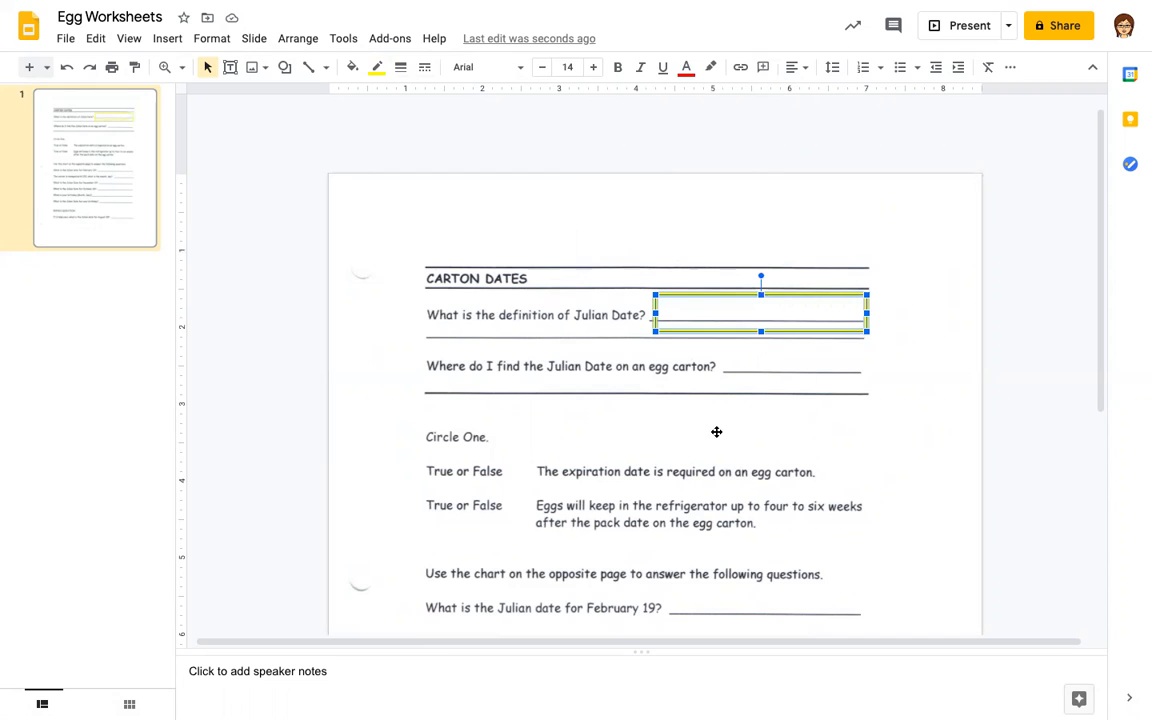
click(772, 396)
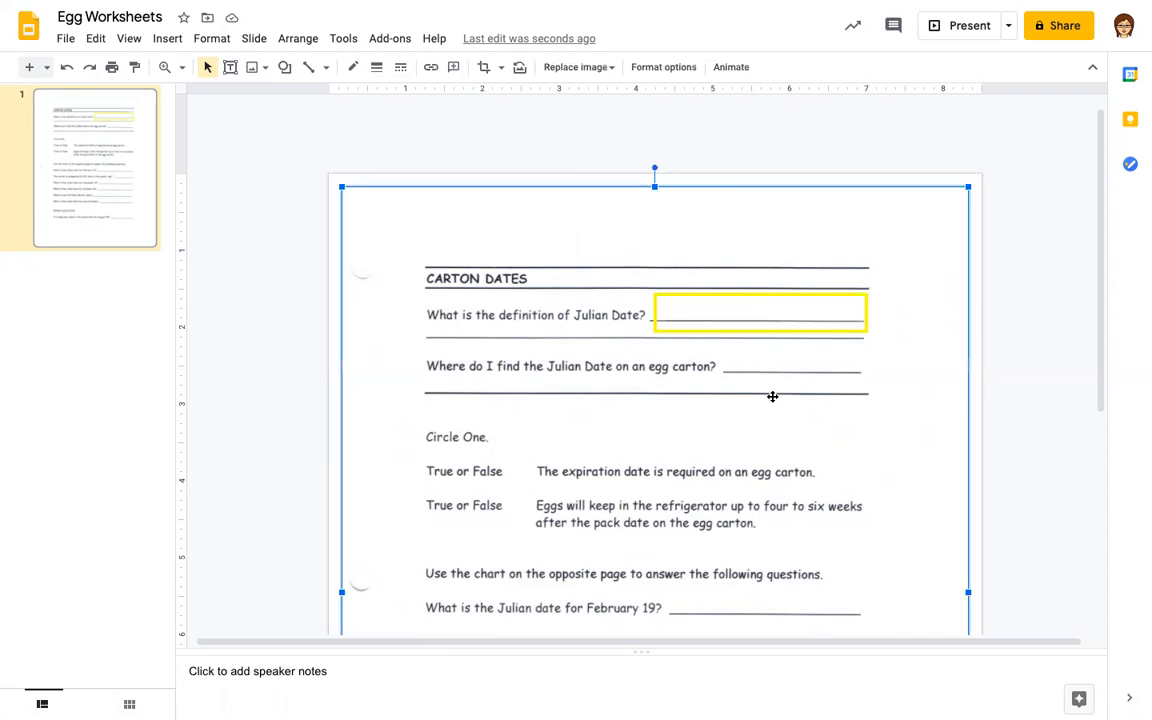
Duplicate the yellow-bordered answer box, place the copy under the egg carton question, and make it wider and shorter along the line.
click(776, 293)
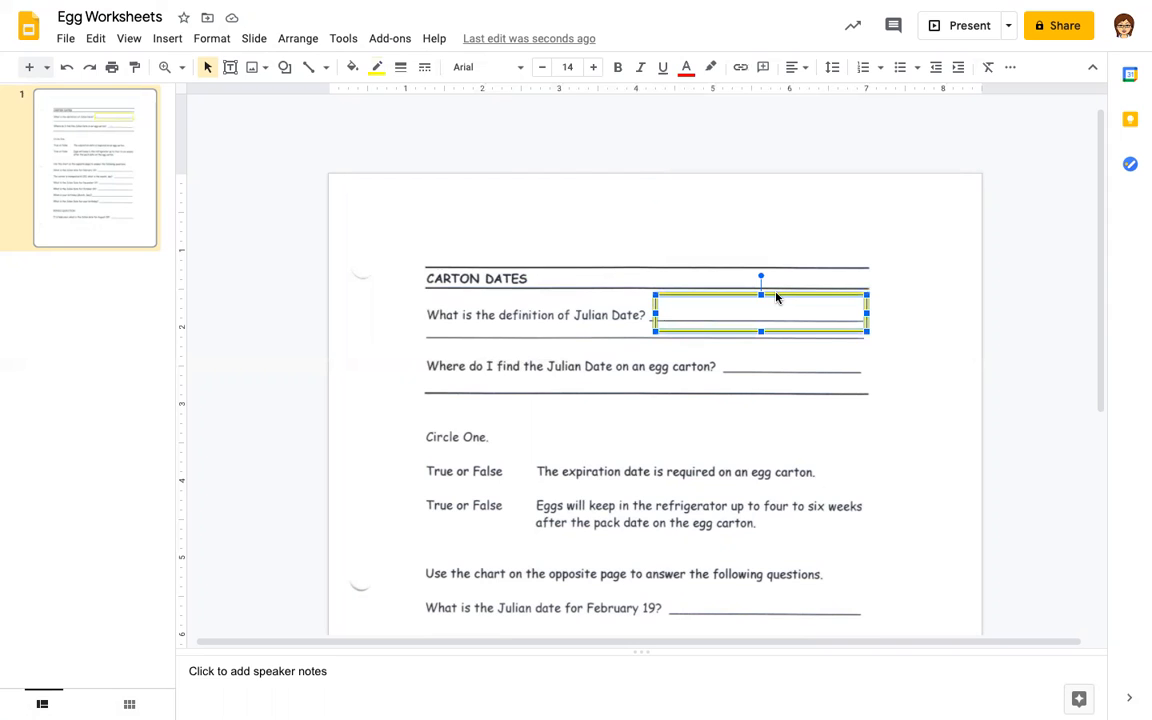
click(751, 376)
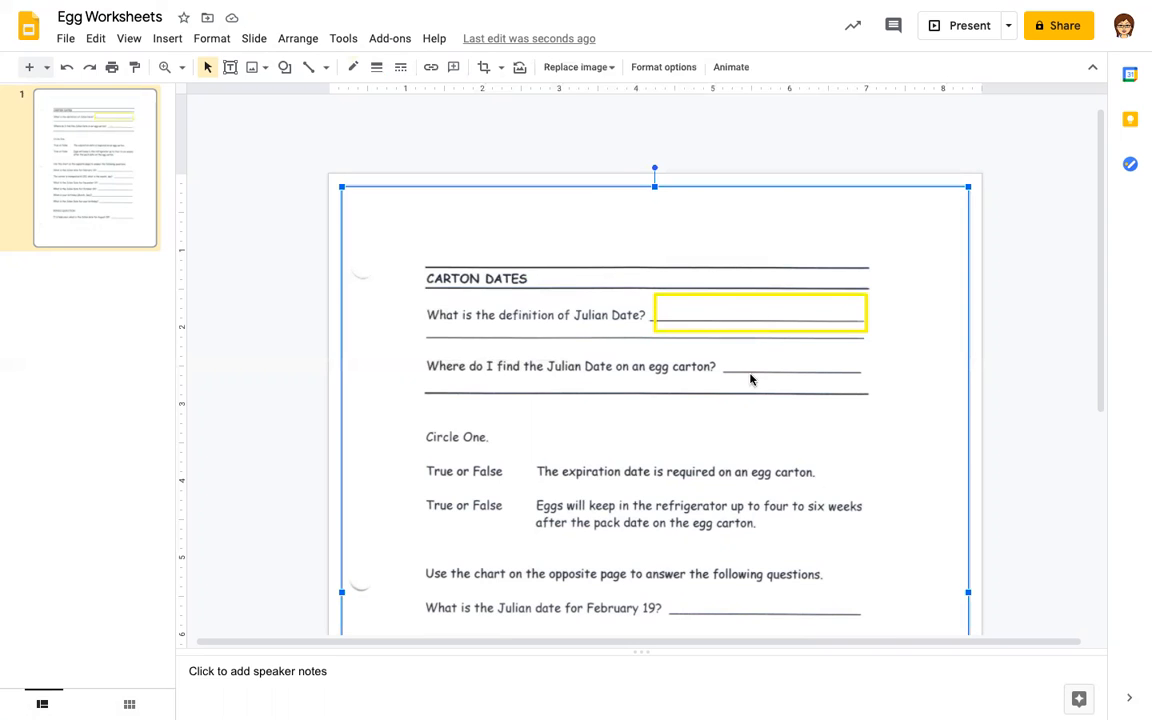
key(ctrl+v)
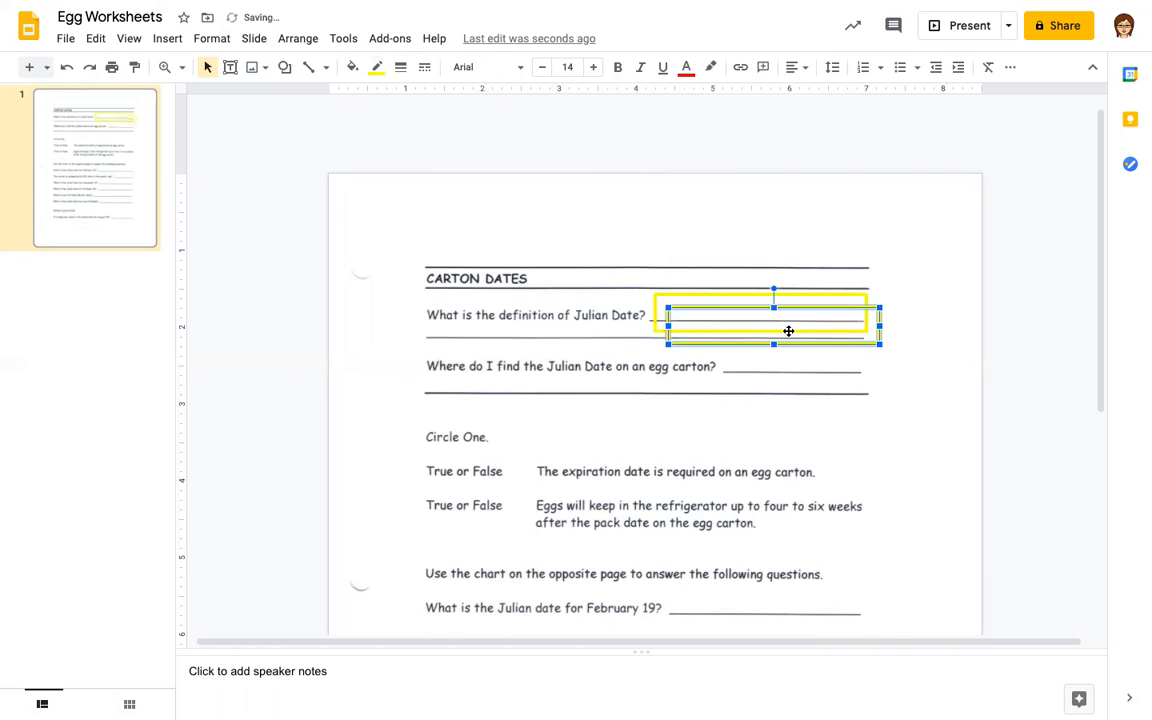
drag(814, 345, 652, 378)
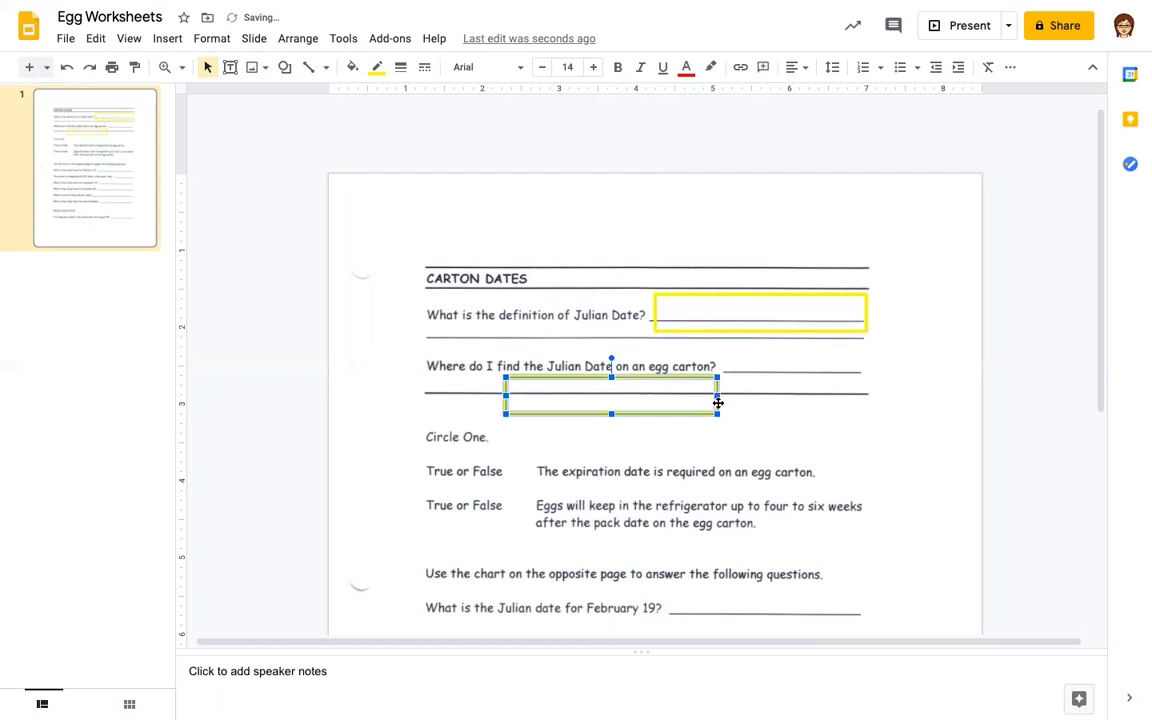
drag(802, 394, 884, 402)
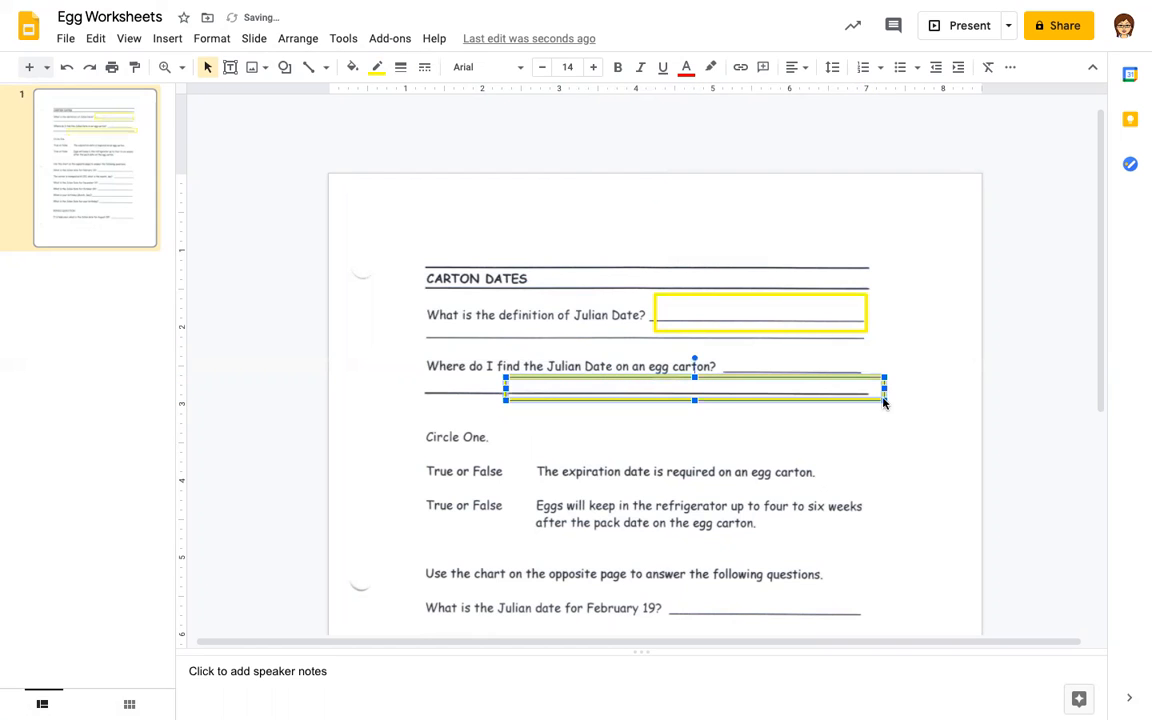
click(703, 447)
scroll(668, 576, down, 5)
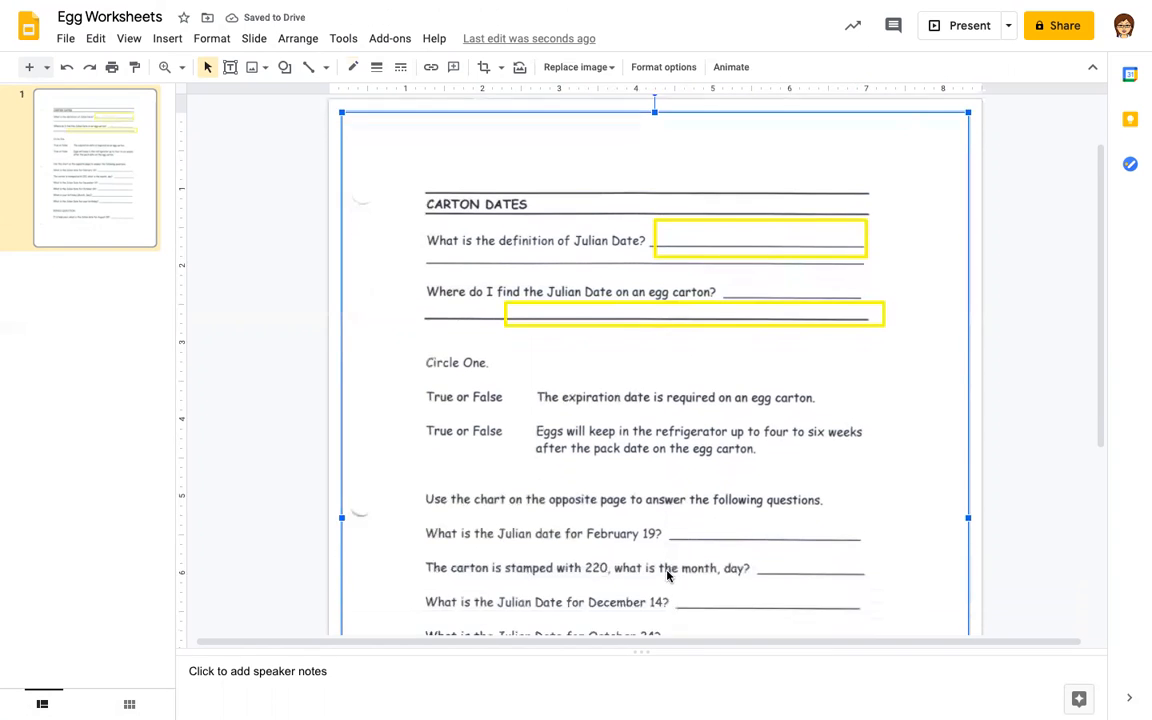
scroll(667, 576, down, 3)
scroll(667, 576, up, 8)
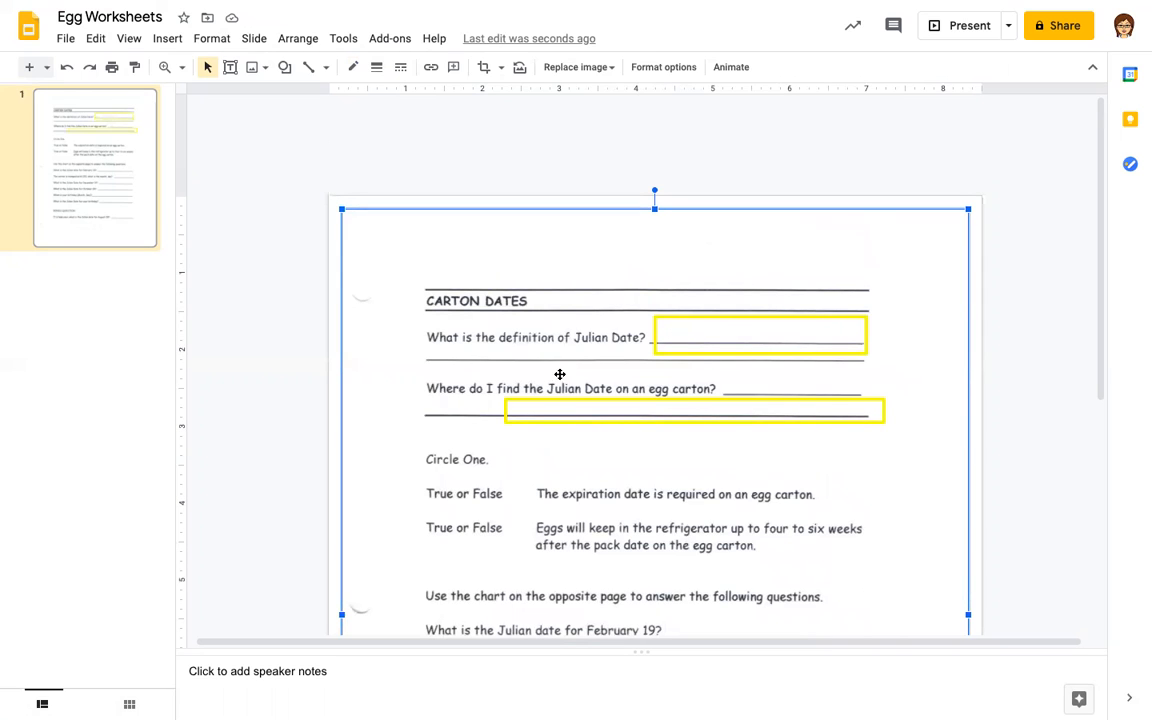
click(262, 258)
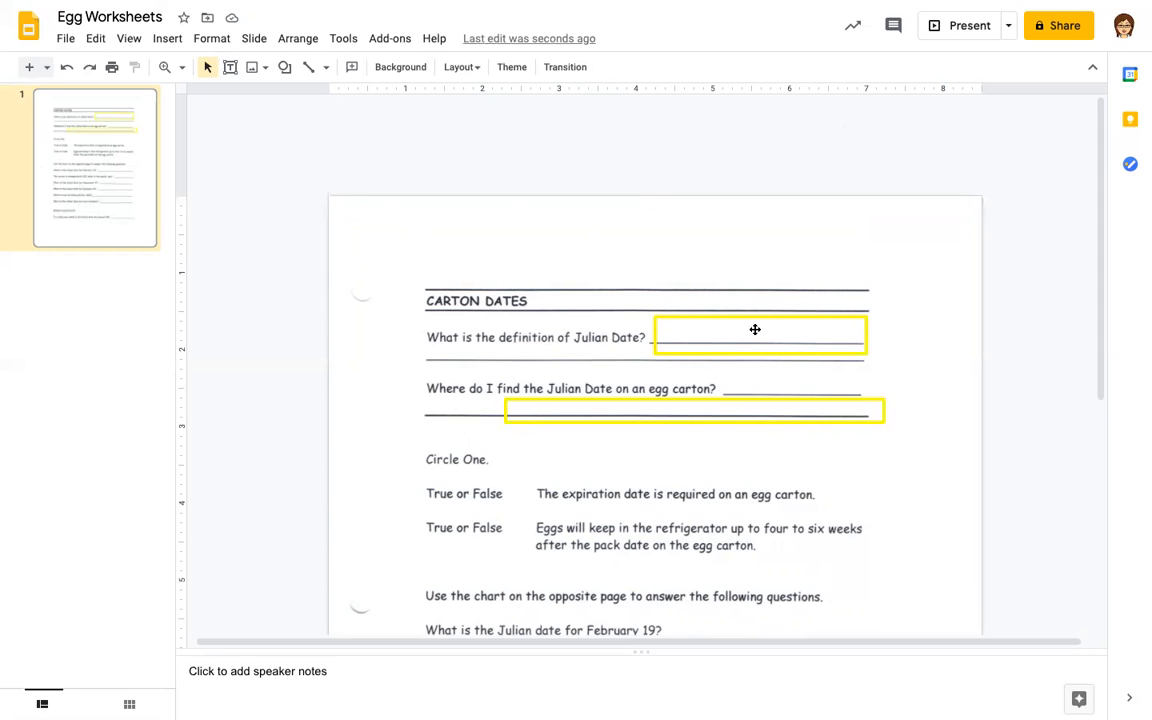
Enter "My answer" in both yellow-bordered answer boxes.
click(692, 326)
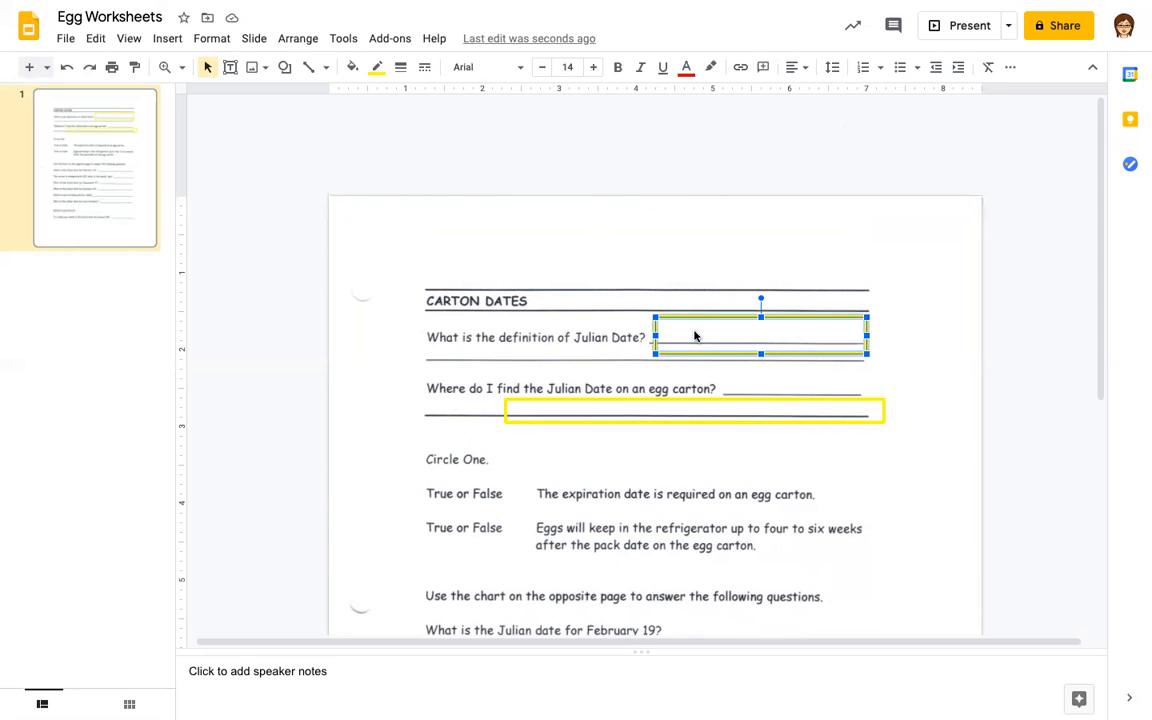
text(My answer)
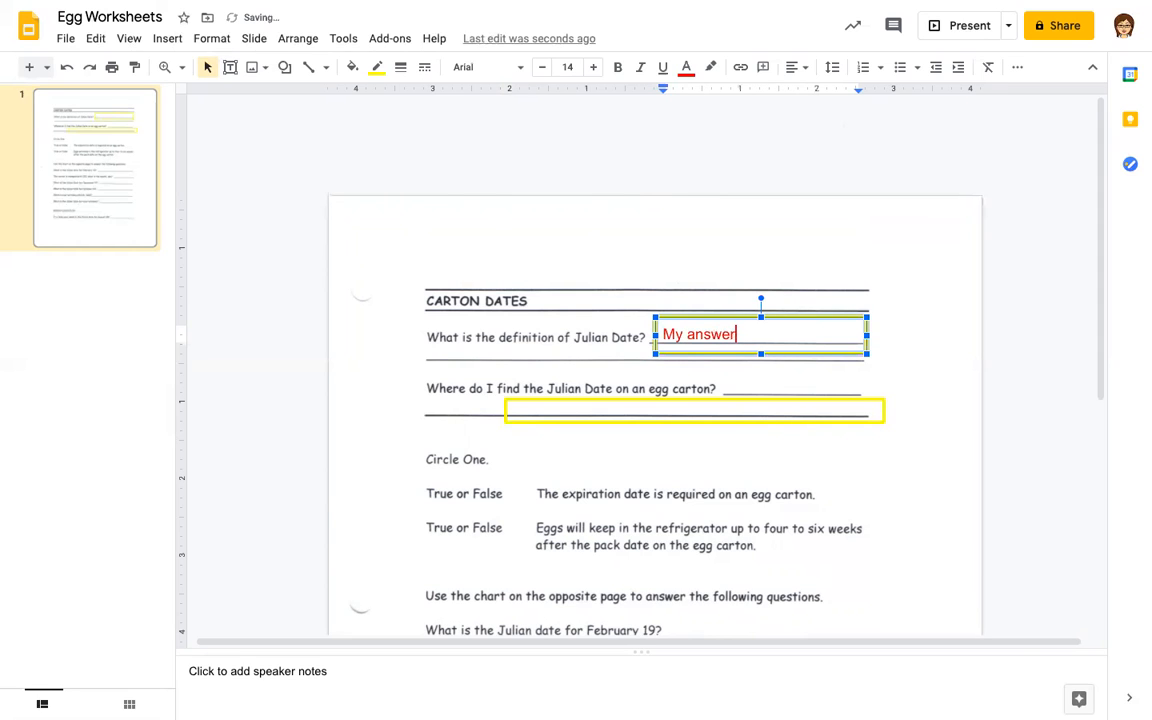
click(597, 408)
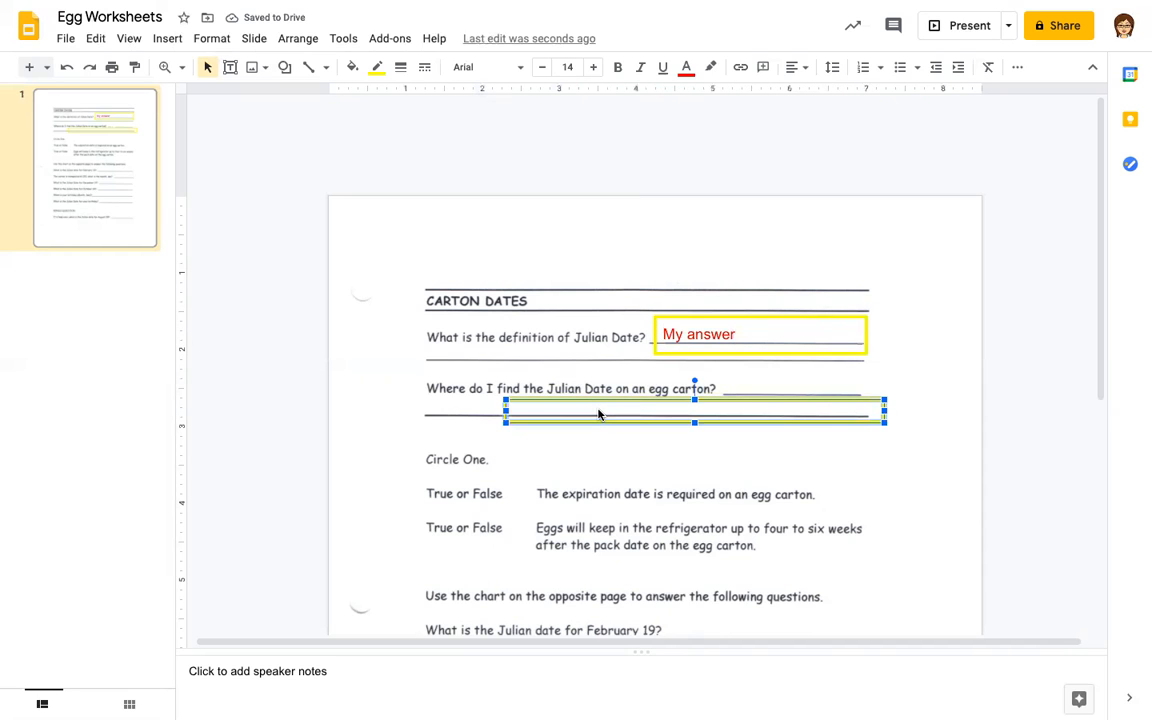
text(My anser)
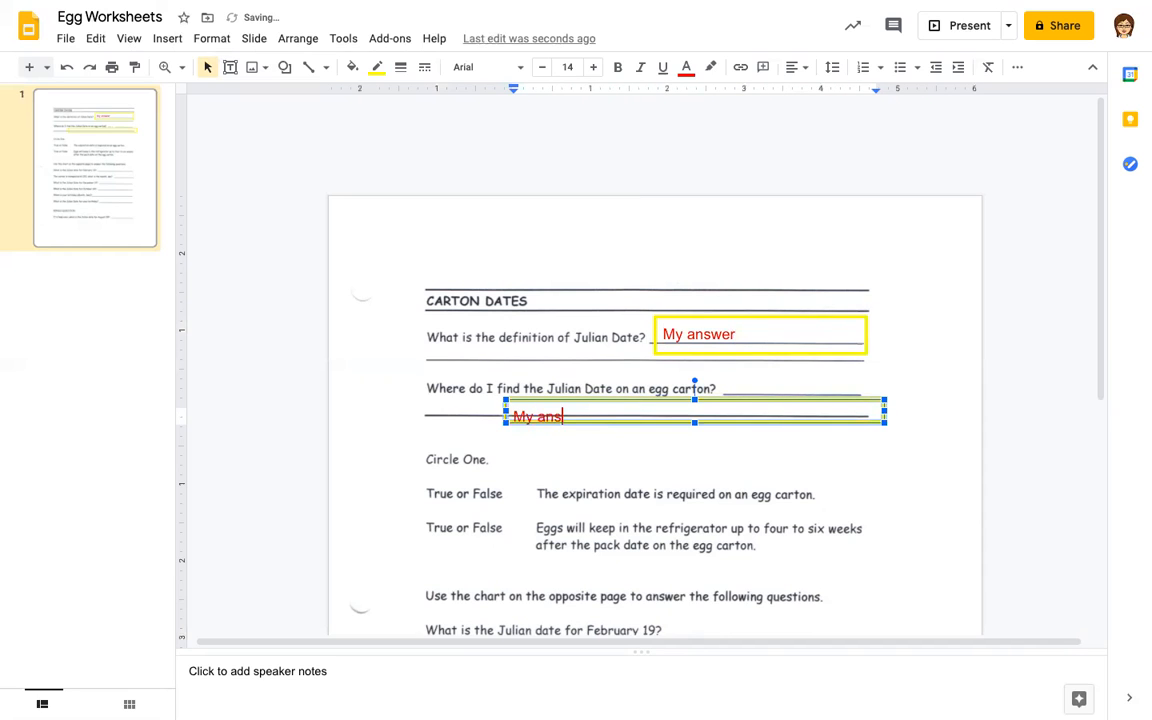
key(BackSpace)
key(BackSpace)
key(BackSpace)
text(swe)
Move and resize the second answer box to frame the blank directly after "on an egg carton?".
click(720, 399)
drag(725, 400, 726, 401)
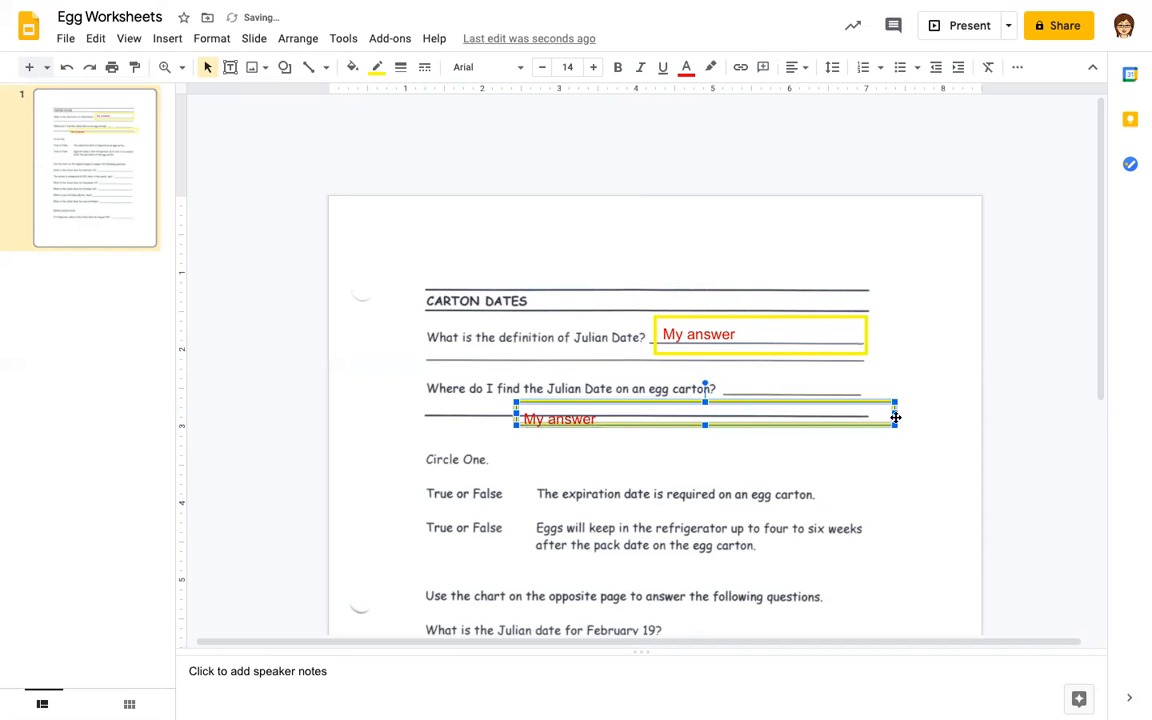
drag(781, 430, 867, 416)
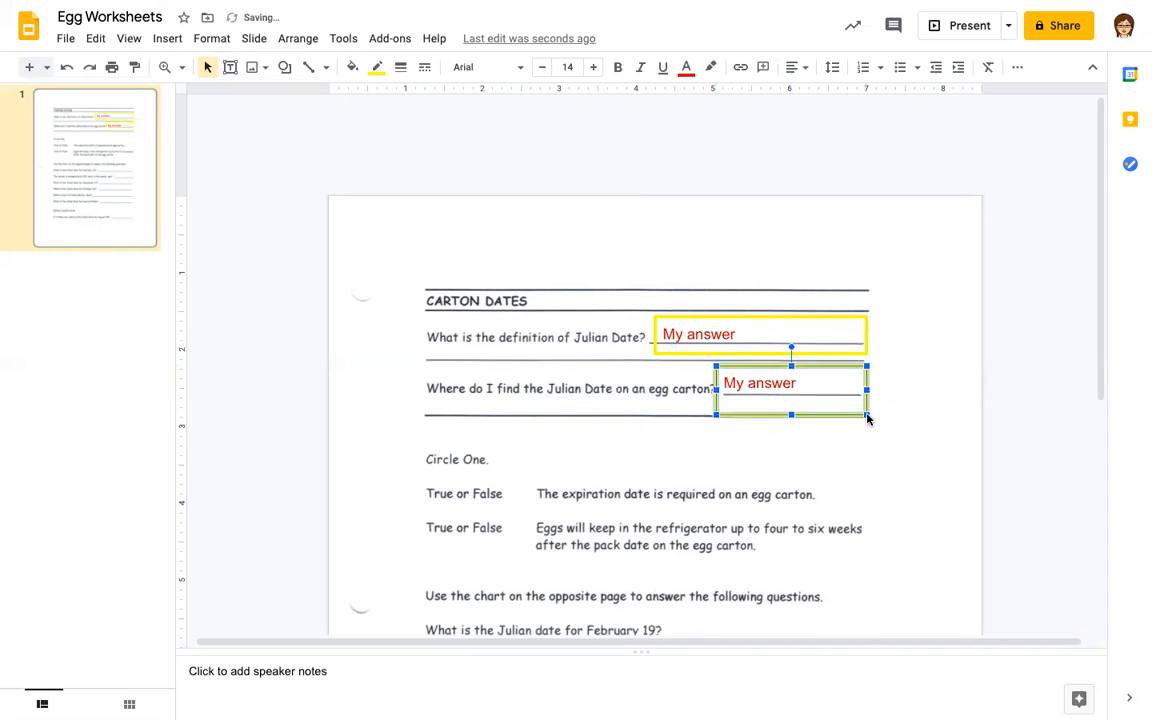
Add a second slide after the carton dates worksheet and delete its title and text placeholders.
click(875, 462)
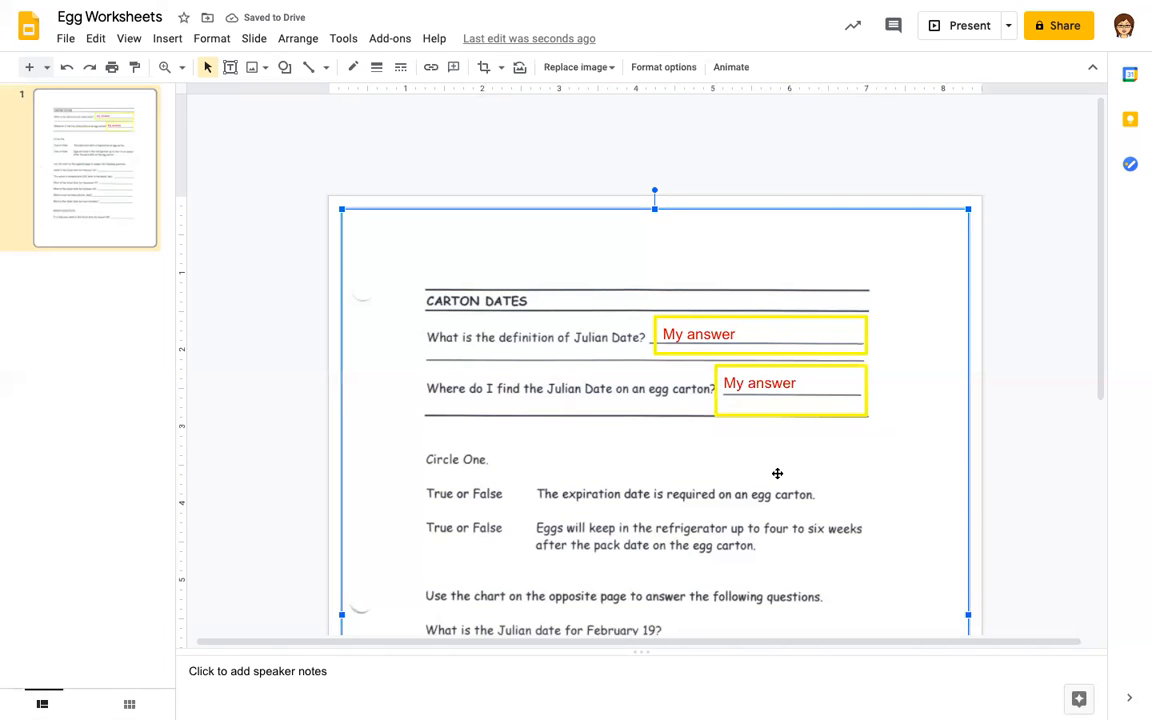
scroll(777, 473, down, 8)
scroll(777, 473, up, 8)
click(29, 67)
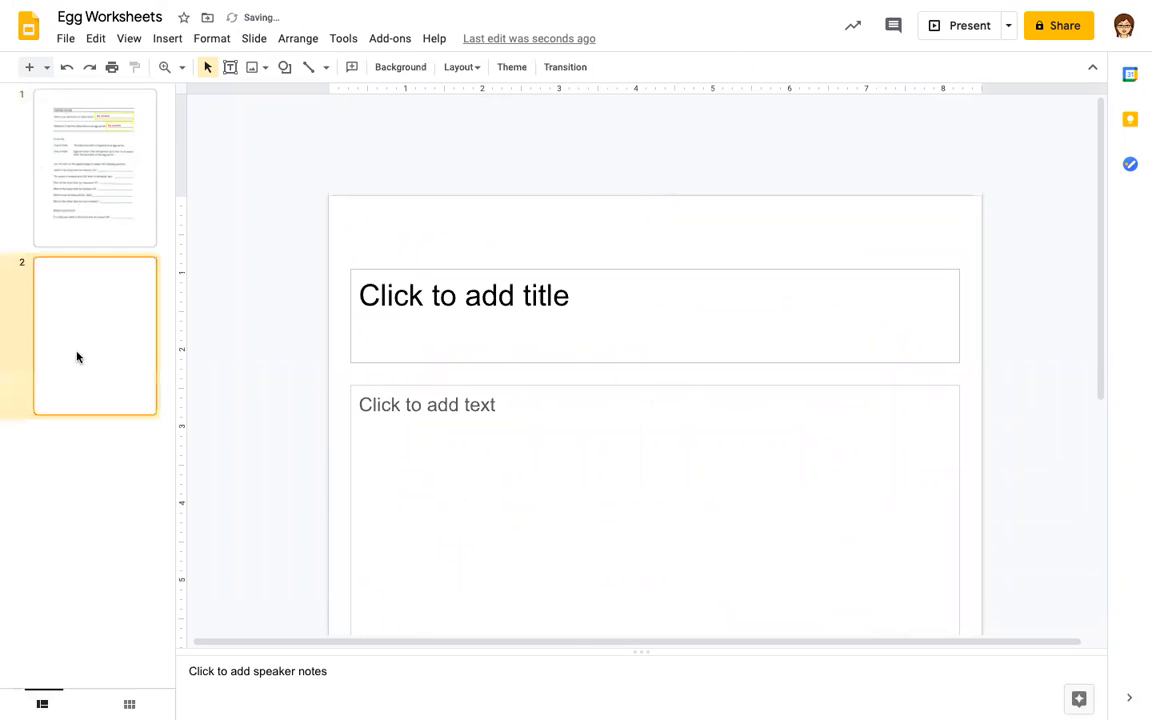
click(453, 335)
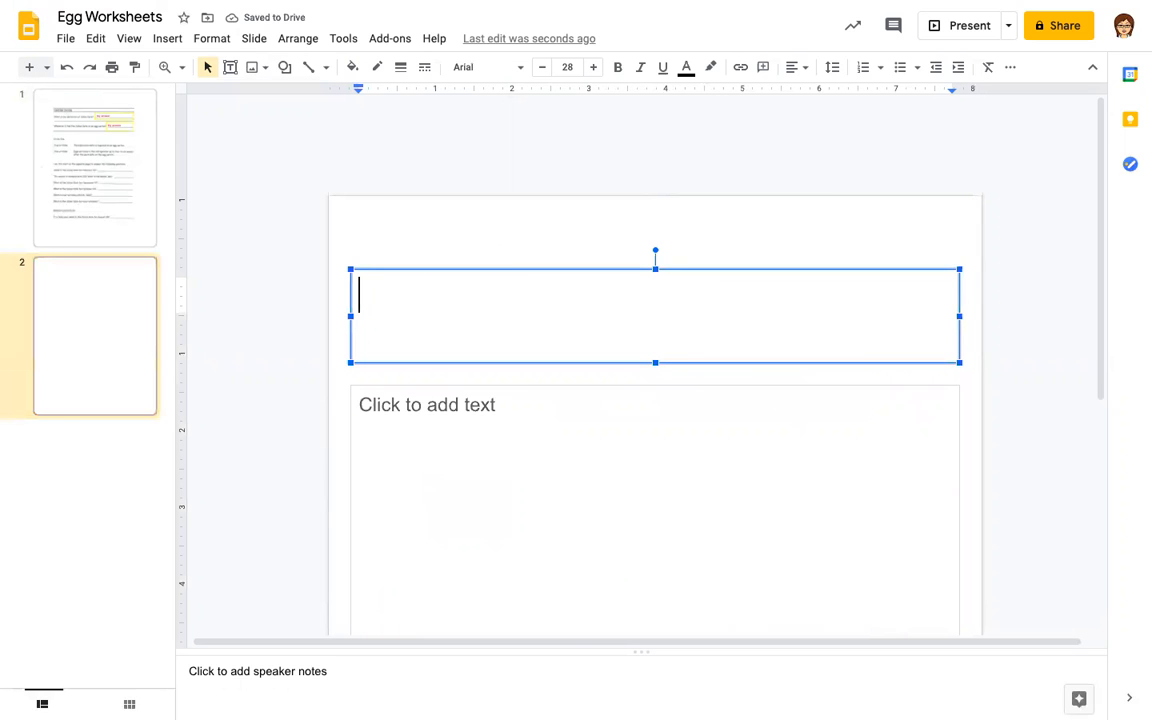
click(511, 270)
key(Delete)
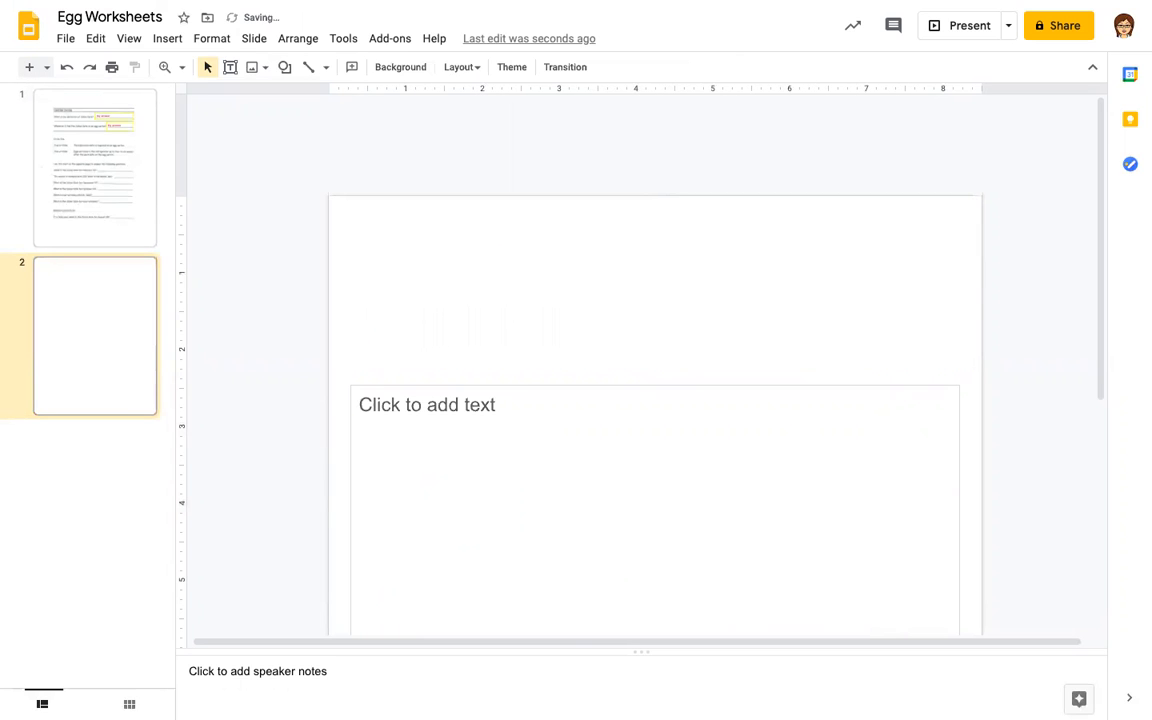
click(518, 387)
key(Delete)
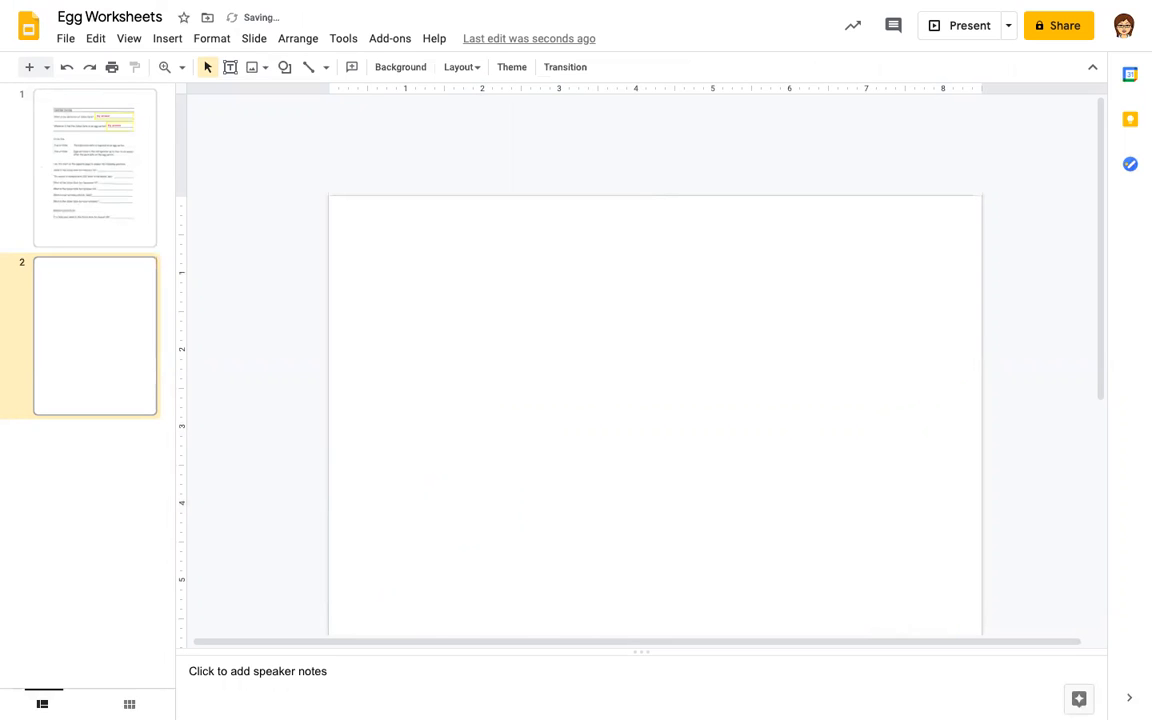
Leave full screen and switch to Preview, bringing the Egg worksheets.pdf window forward and moving it fully into view.
mouse_move(141, 5)
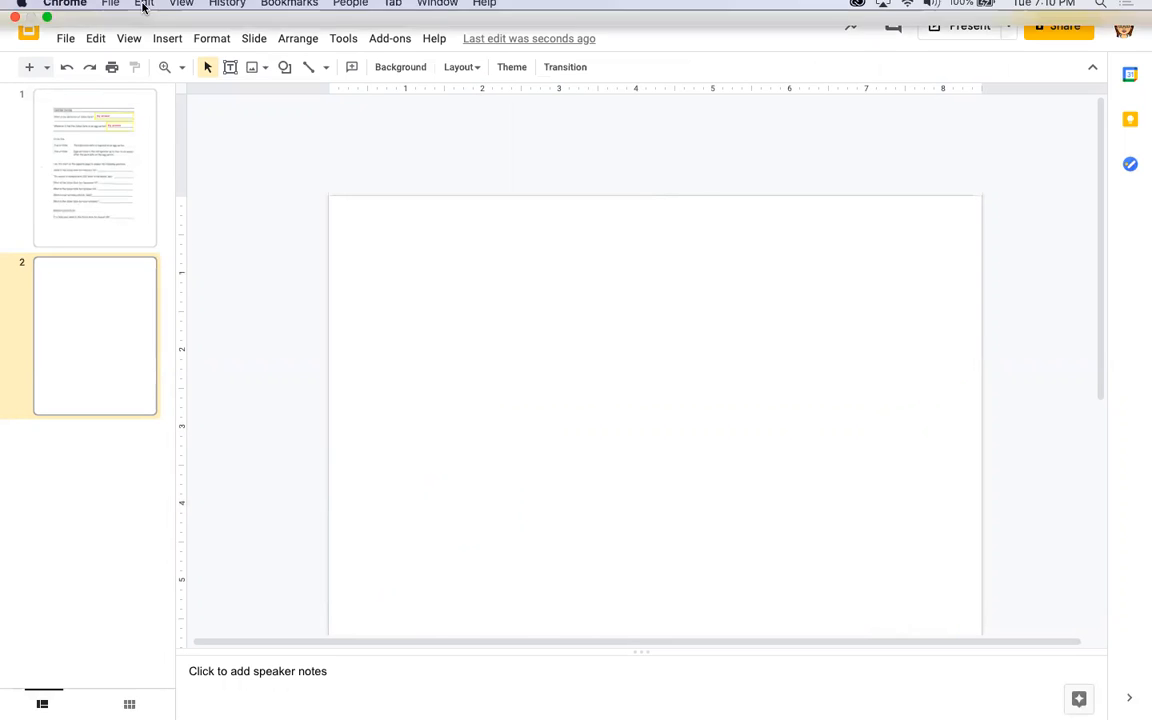
click(47, 25)
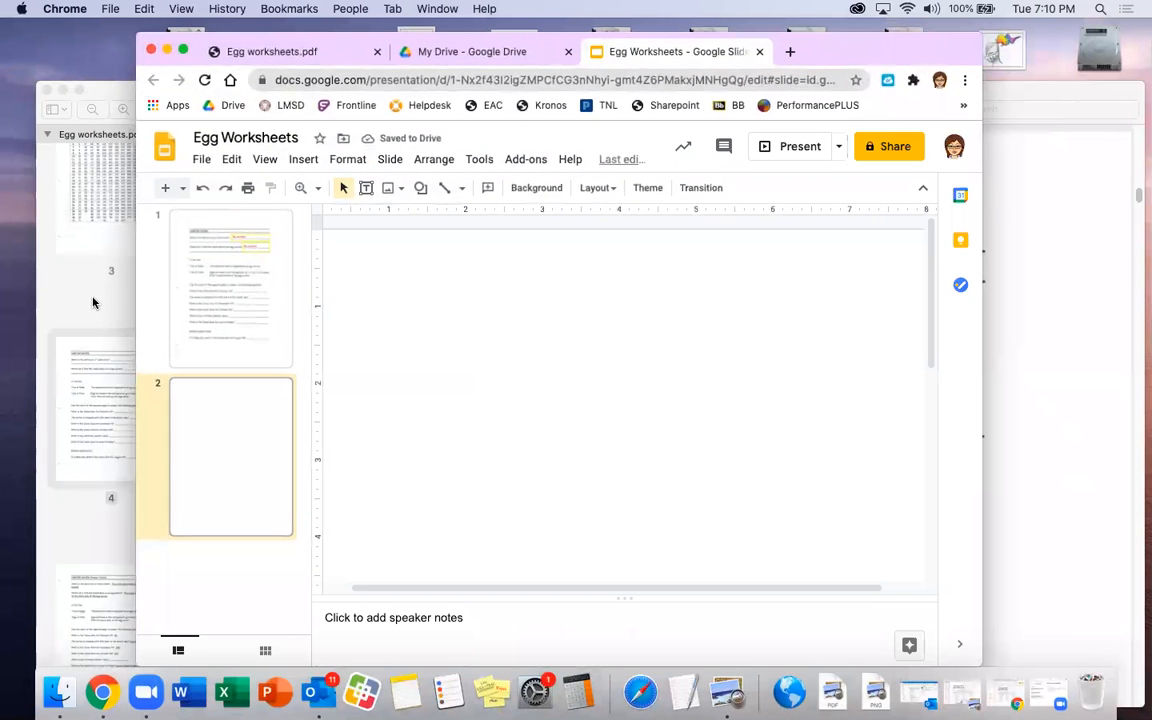
click(93, 299)
drag(399, 105, 433, 49)
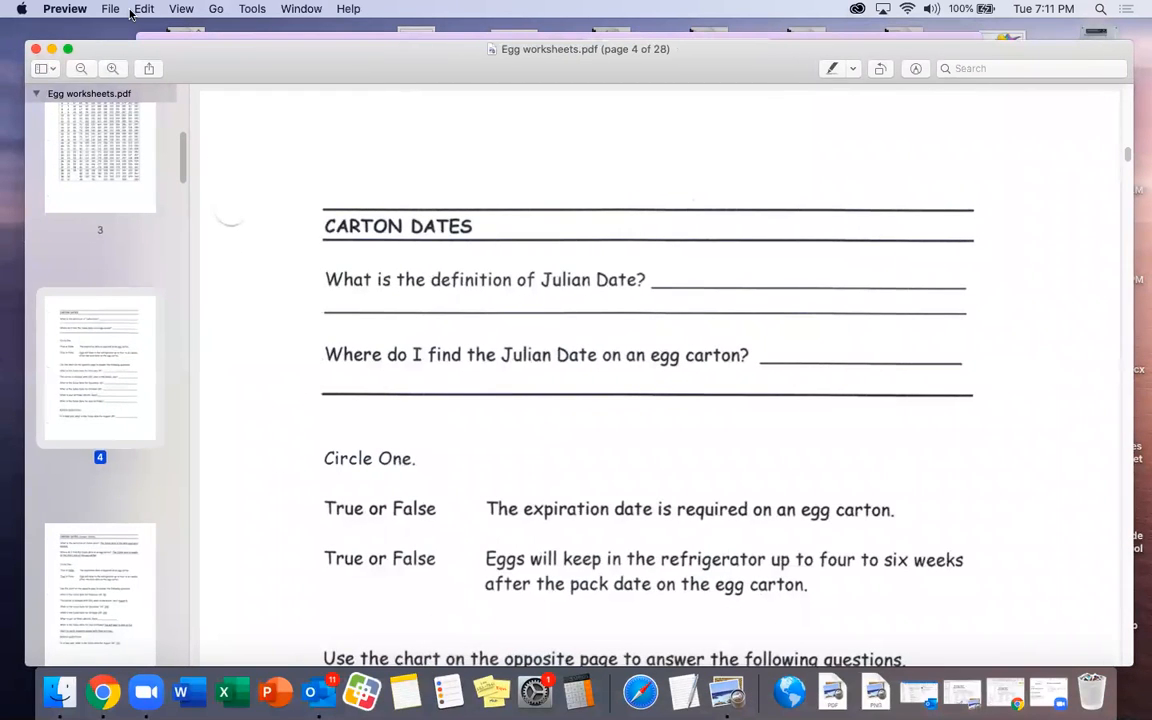
Look through the page thumbnails of Egg worksheets.pdf, open the Eggstra Math worksheet on page 17, and examine its egg problems.
scroll(75, 360, down, 10)
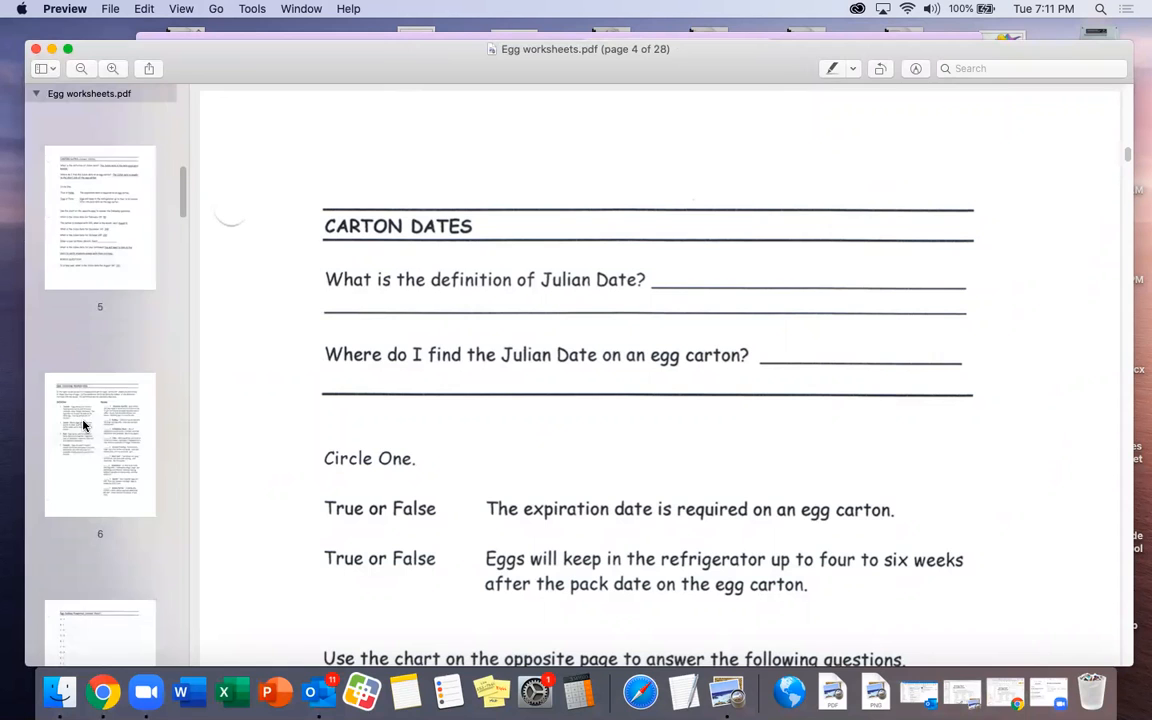
scroll(83, 426, up, 5)
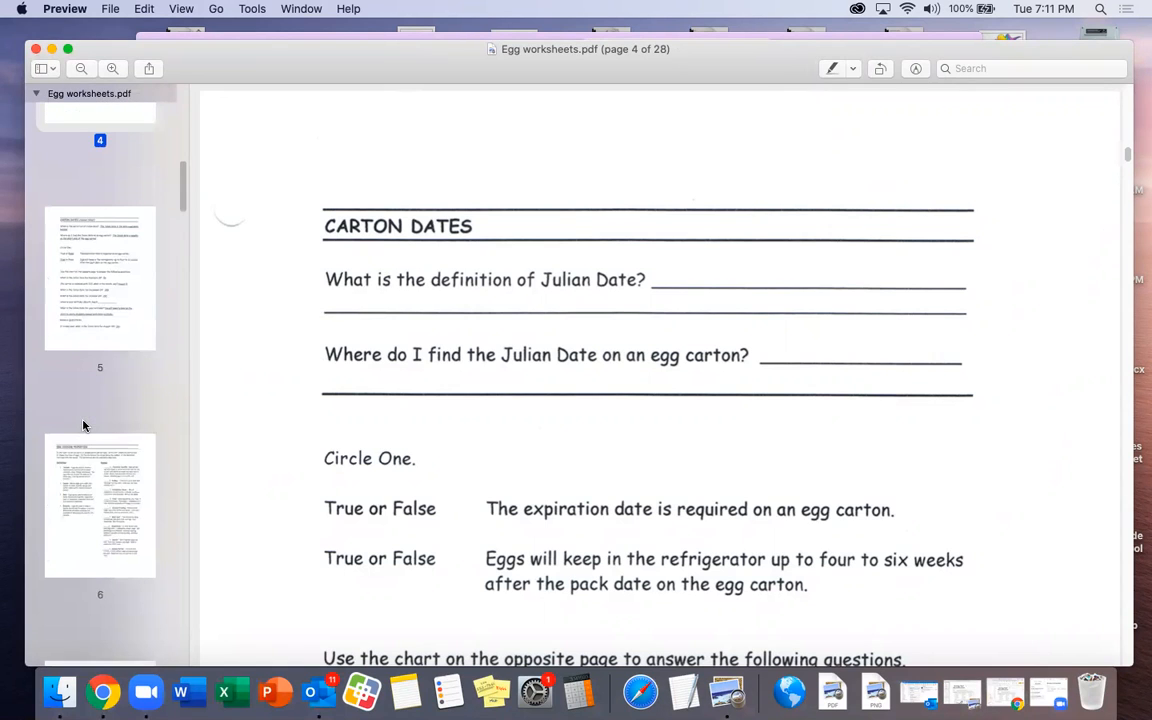
scroll(83, 426, down, 10)
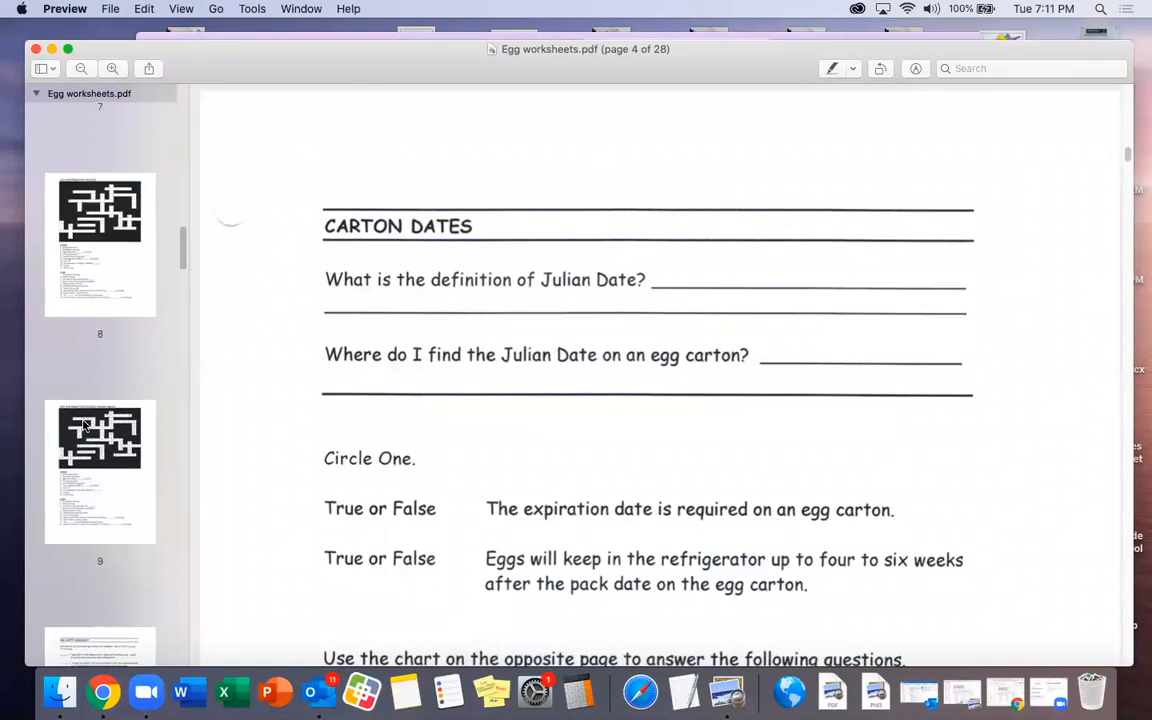
scroll(83, 426, down, 6)
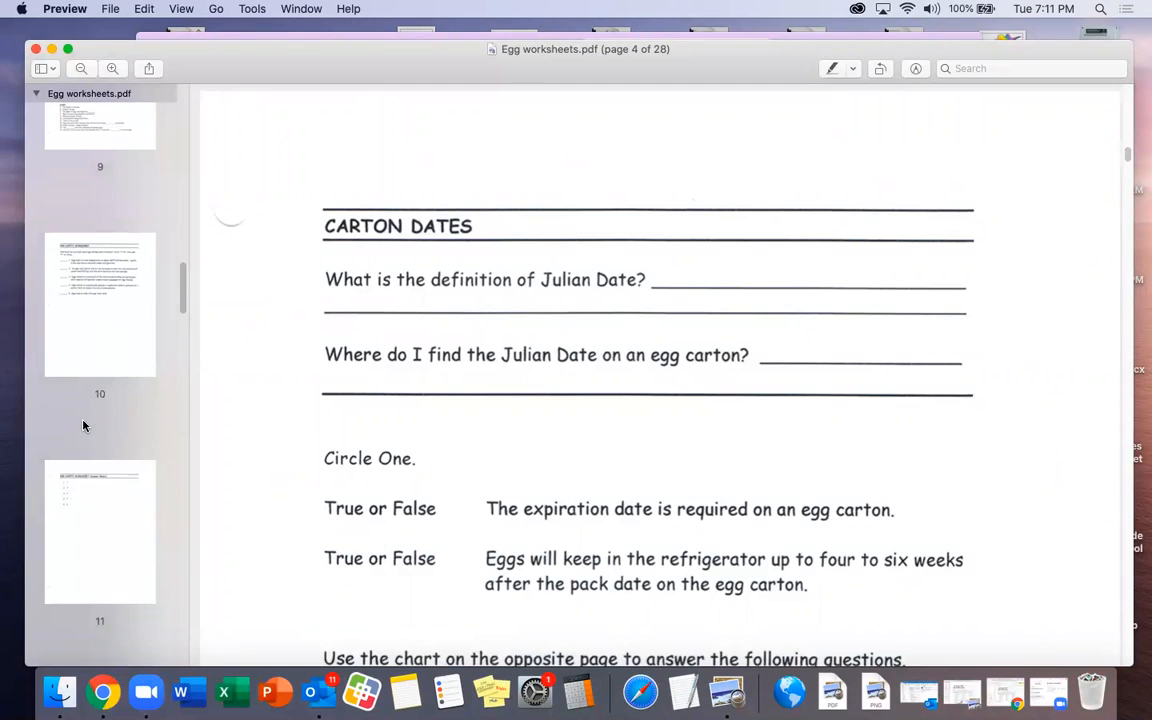
scroll(83, 426, down, 6)
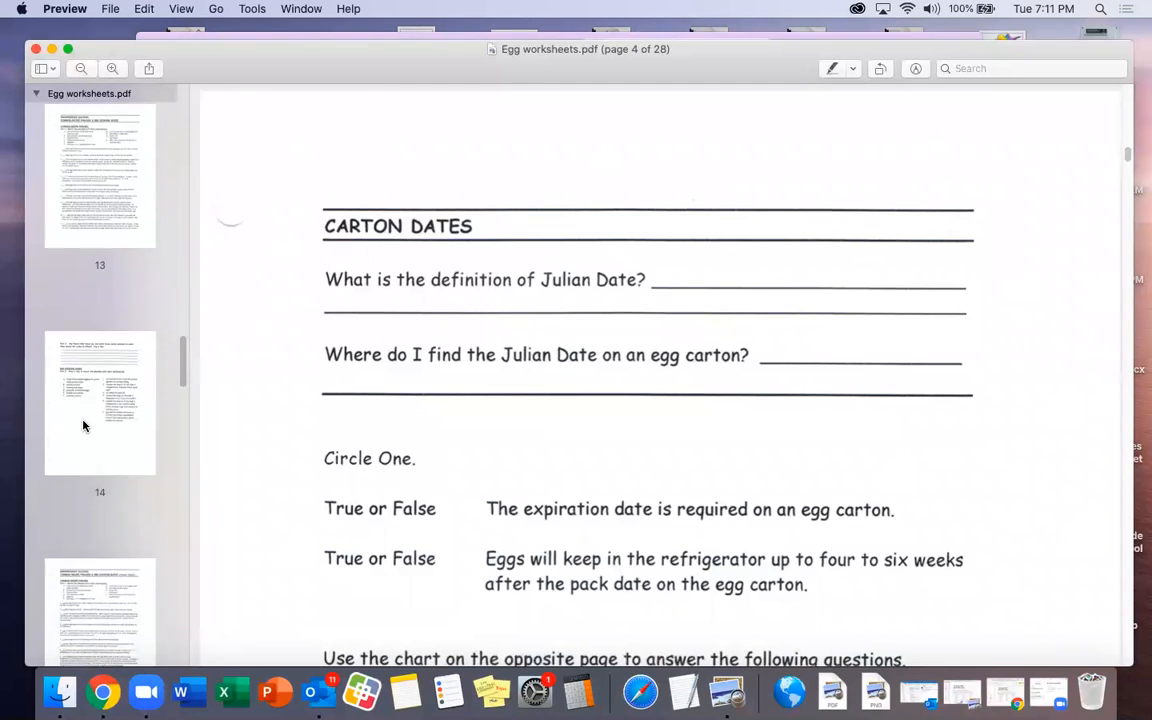
scroll(83, 426, up, 12)
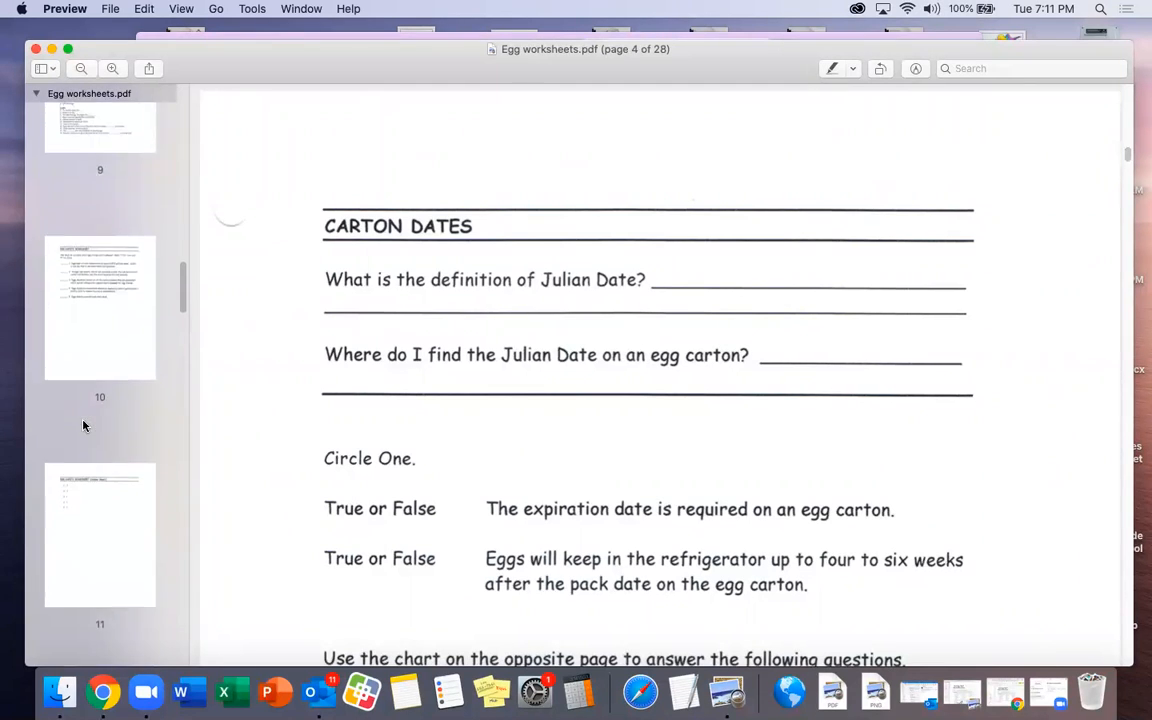
scroll(83, 426, up, 6)
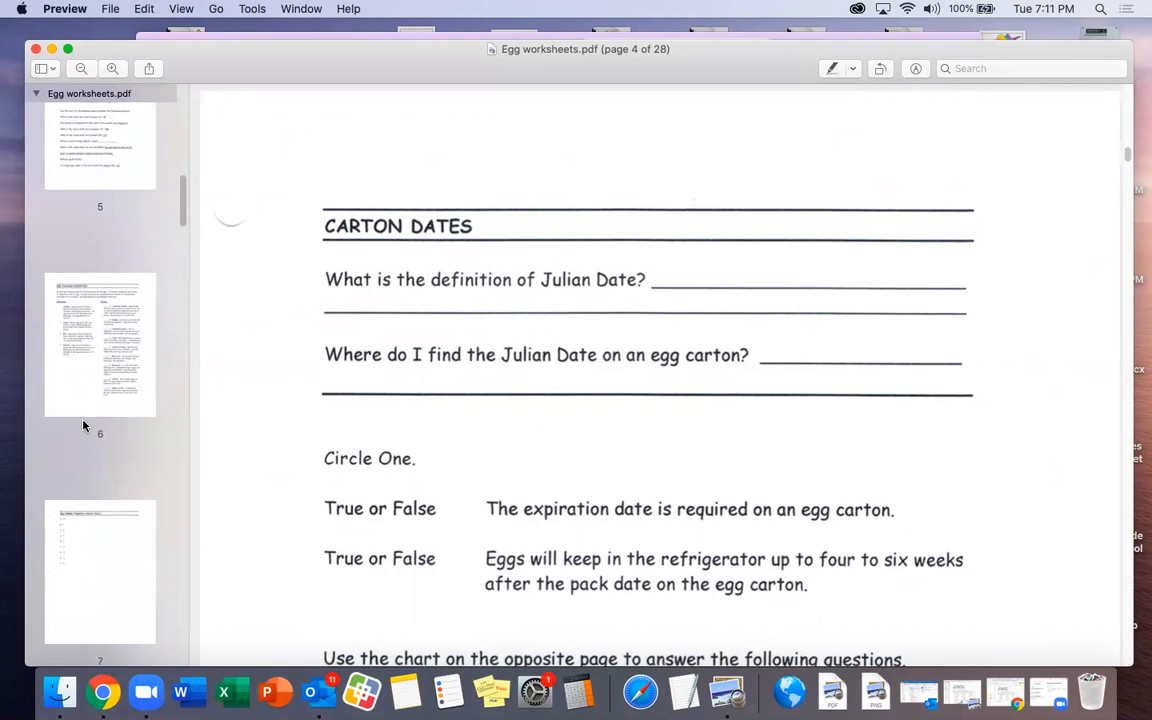
scroll(83, 426, up, 2)
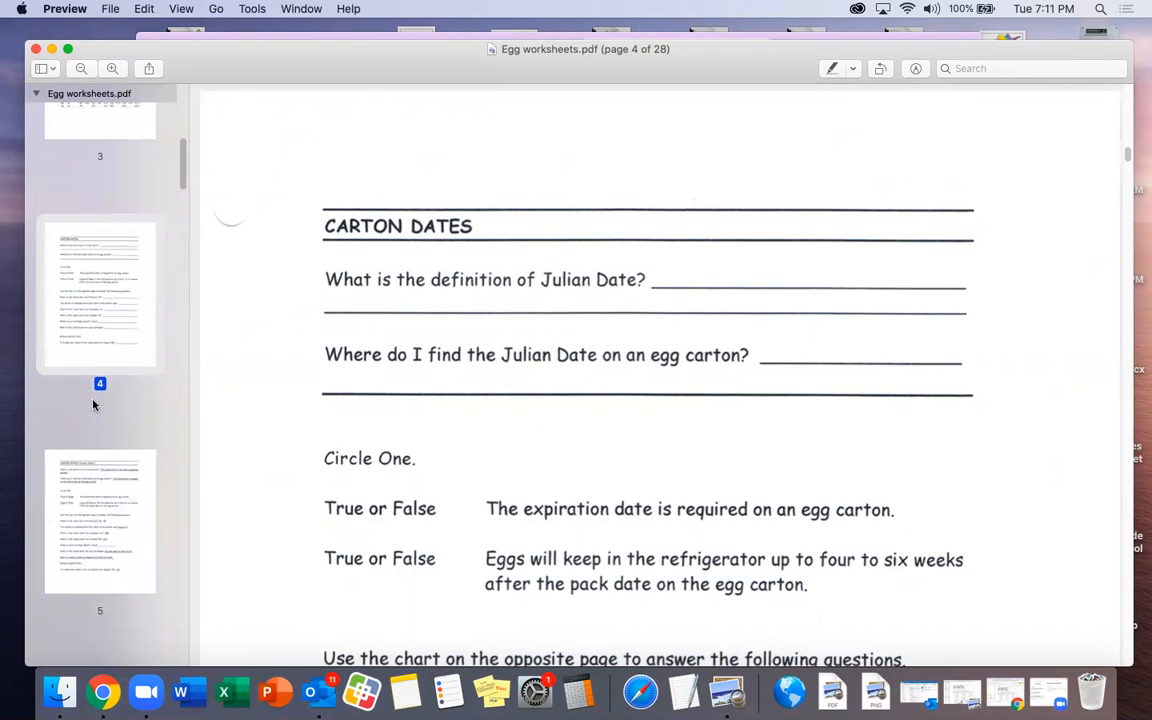
scroll(93, 404, down, 20)
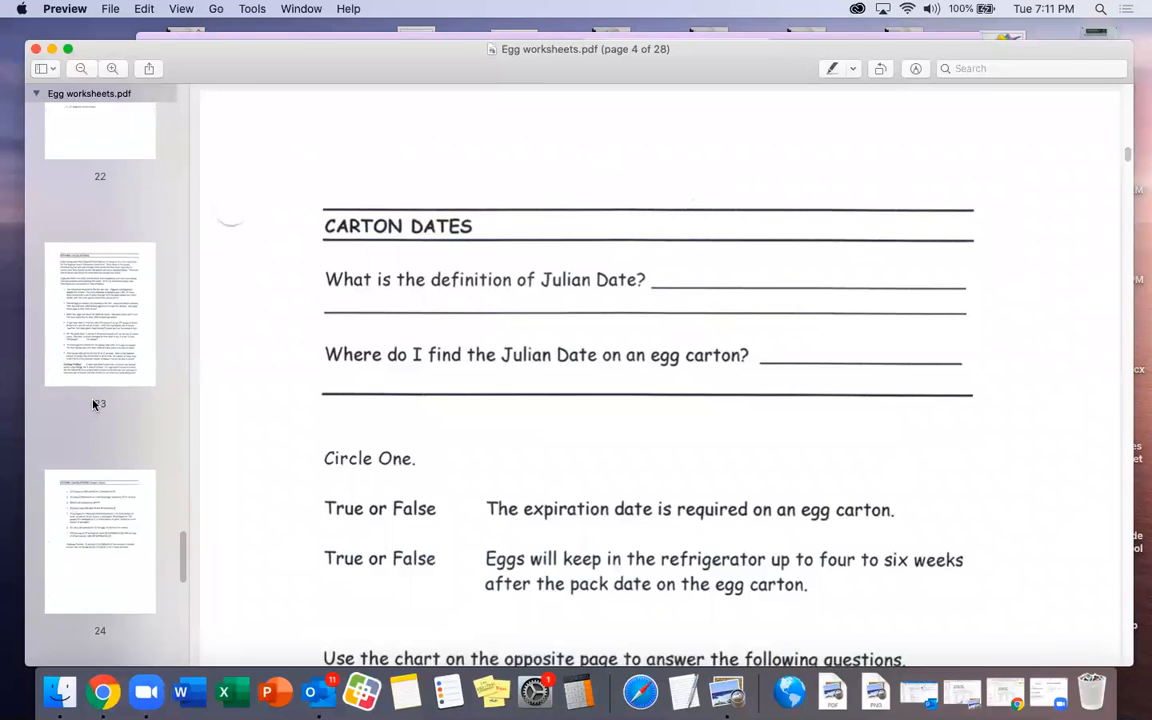
scroll(93, 404, up, 6)
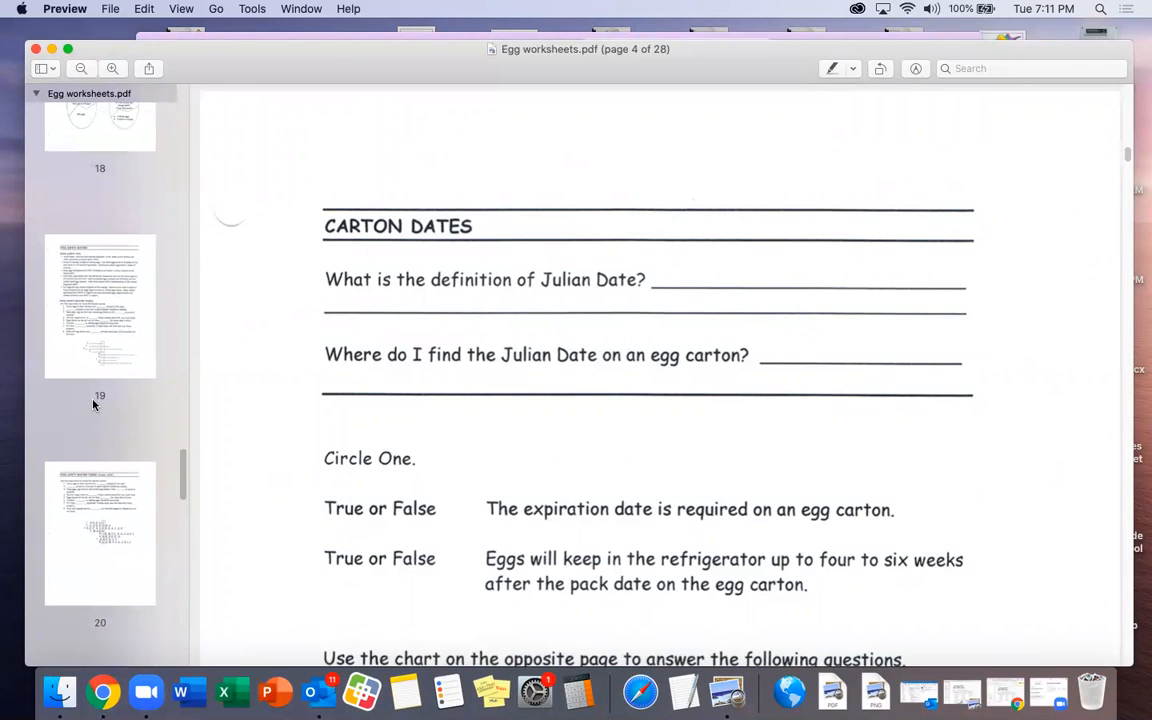
scroll(93, 404, up, 2)
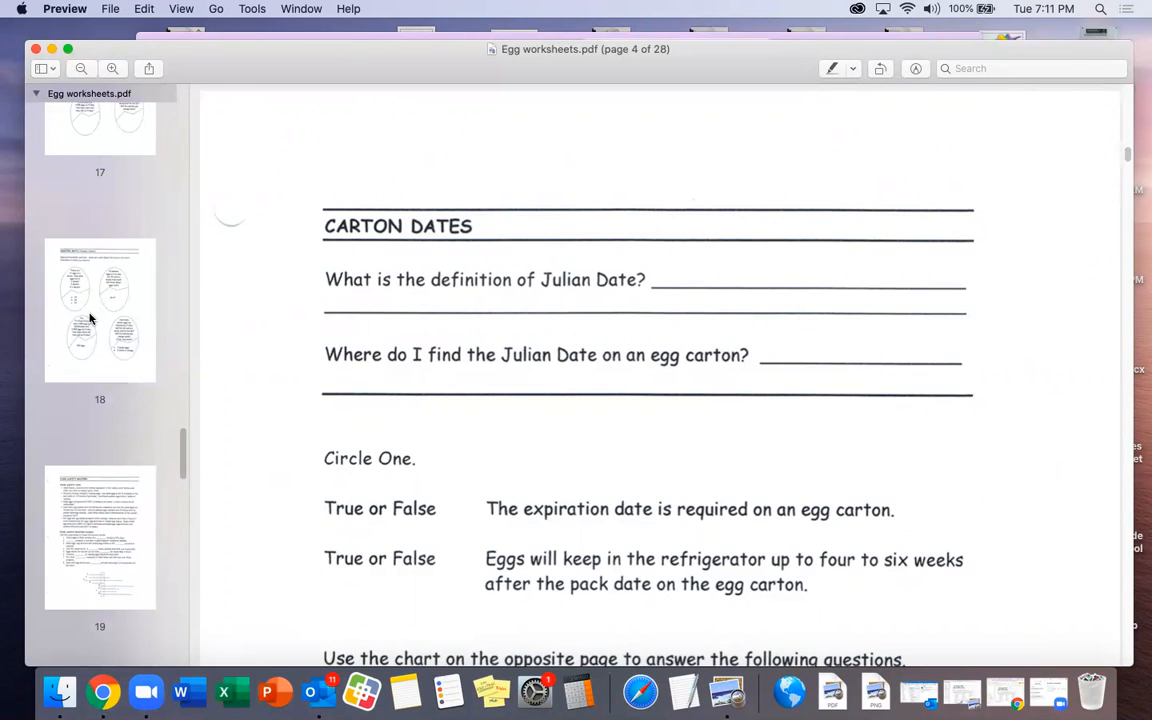
scroll(89, 318, up, 2)
click(89, 250)
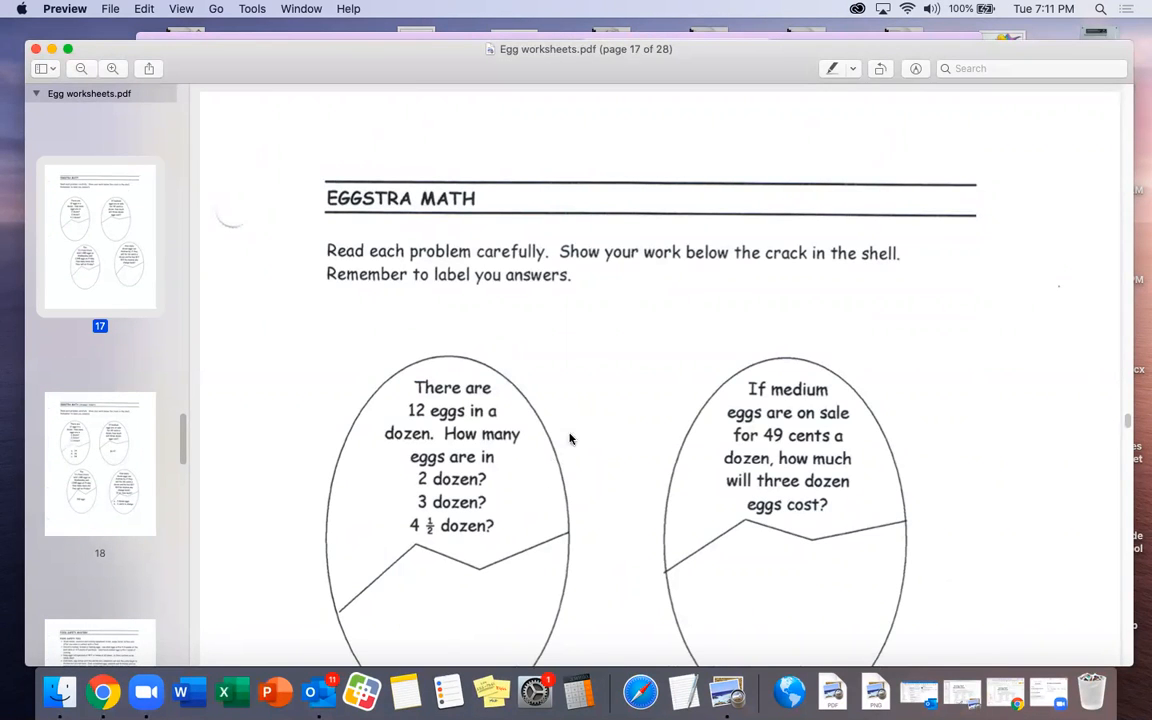
scroll(570, 438, down, 15)
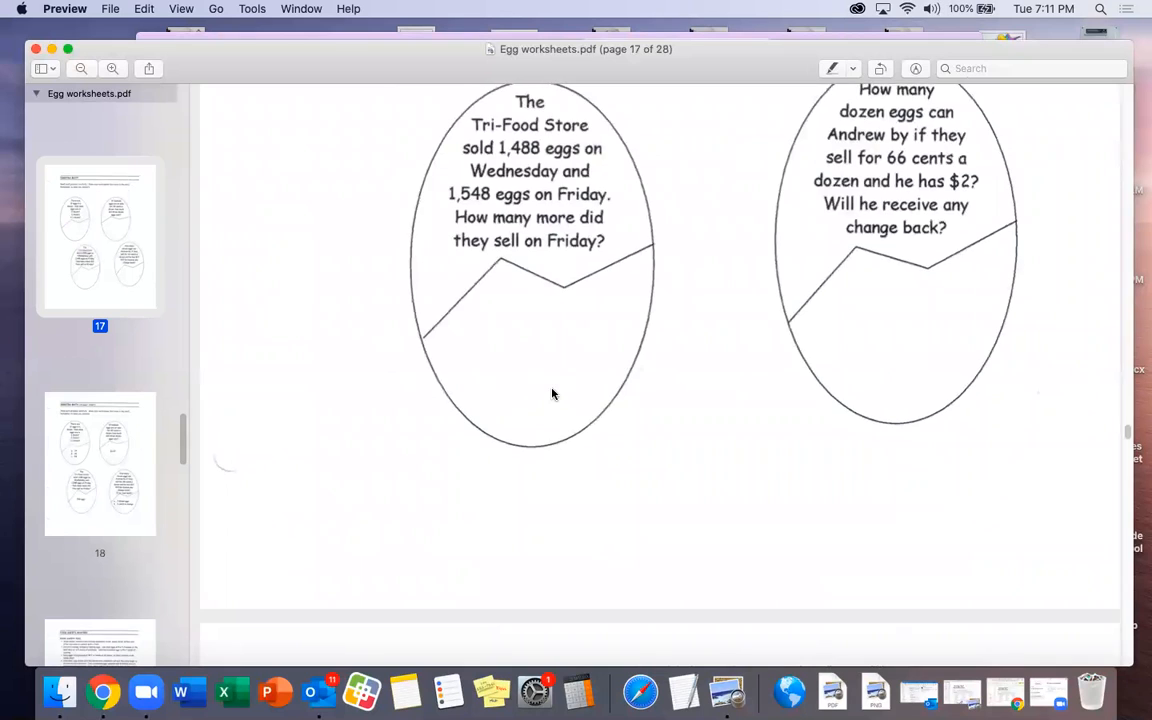
scroll(551, 394, up, 3)
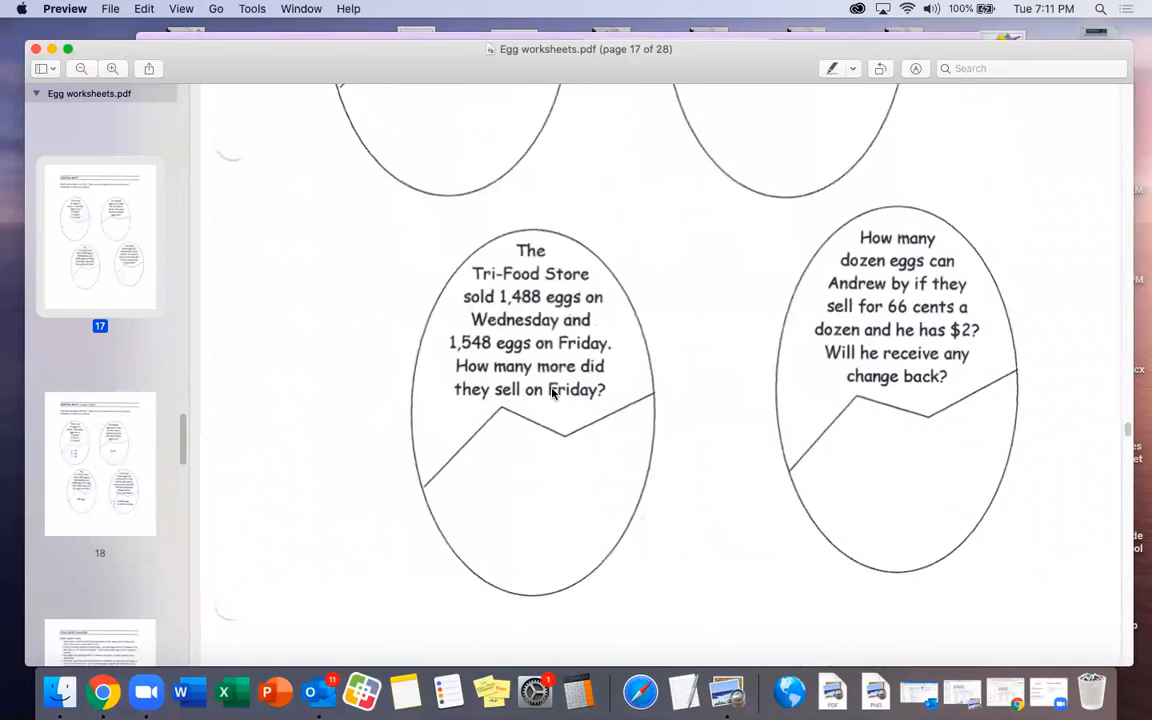
Export page 17 to the Desktop as a JPEG named "Egg worksheet 17".
right_click(100, 247)
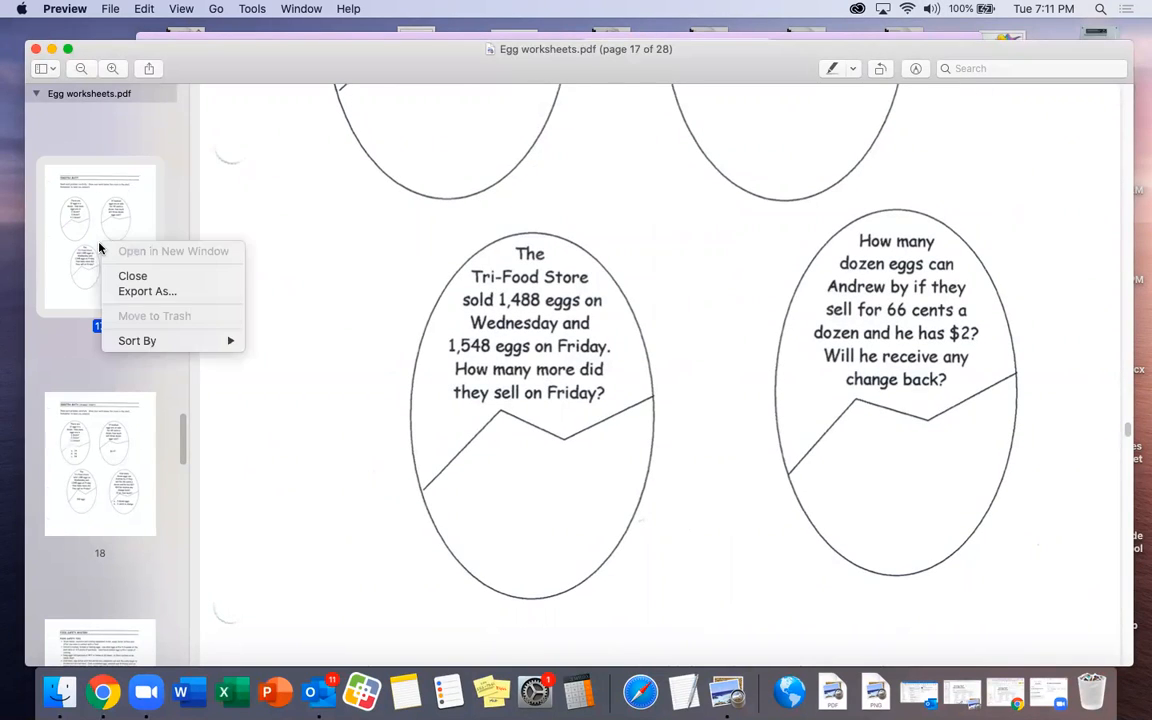
click(141, 291)
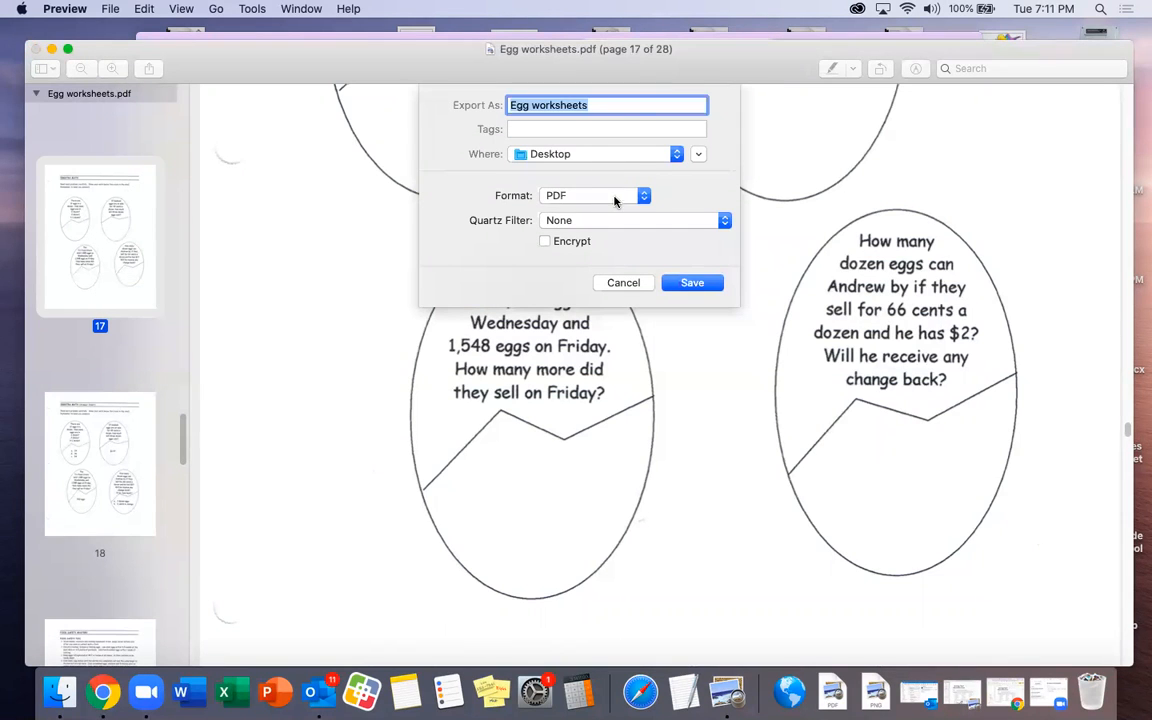
click(614, 196)
click(597, 153)
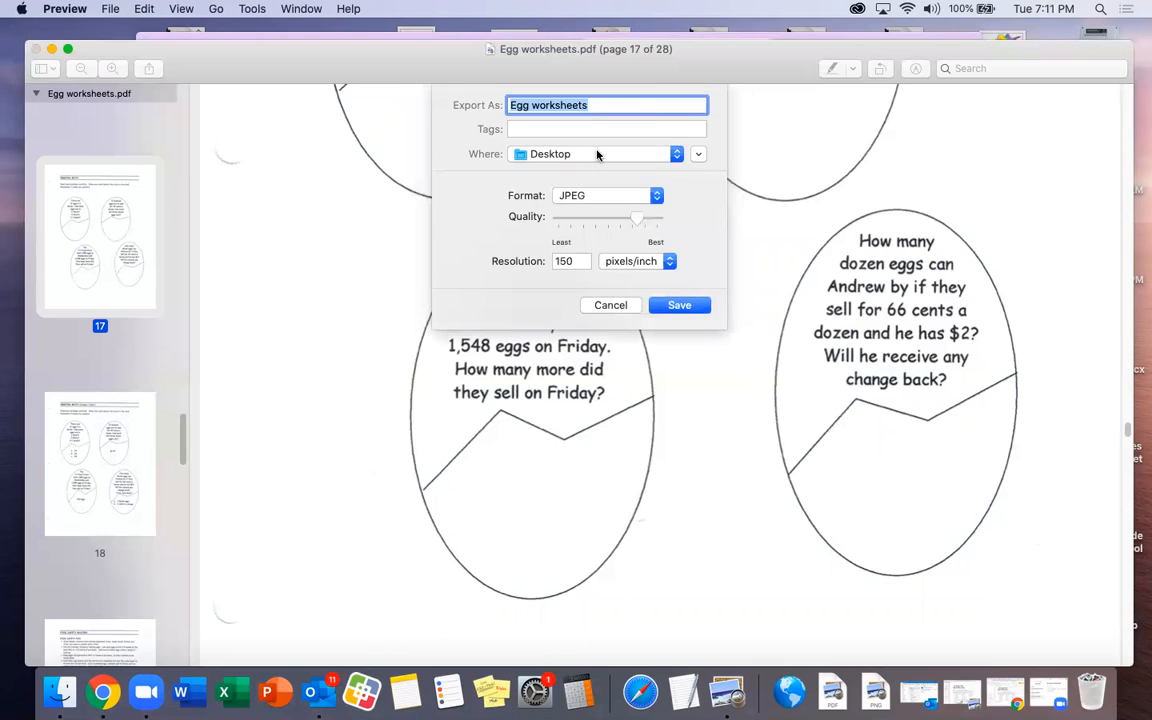
click(603, 102)
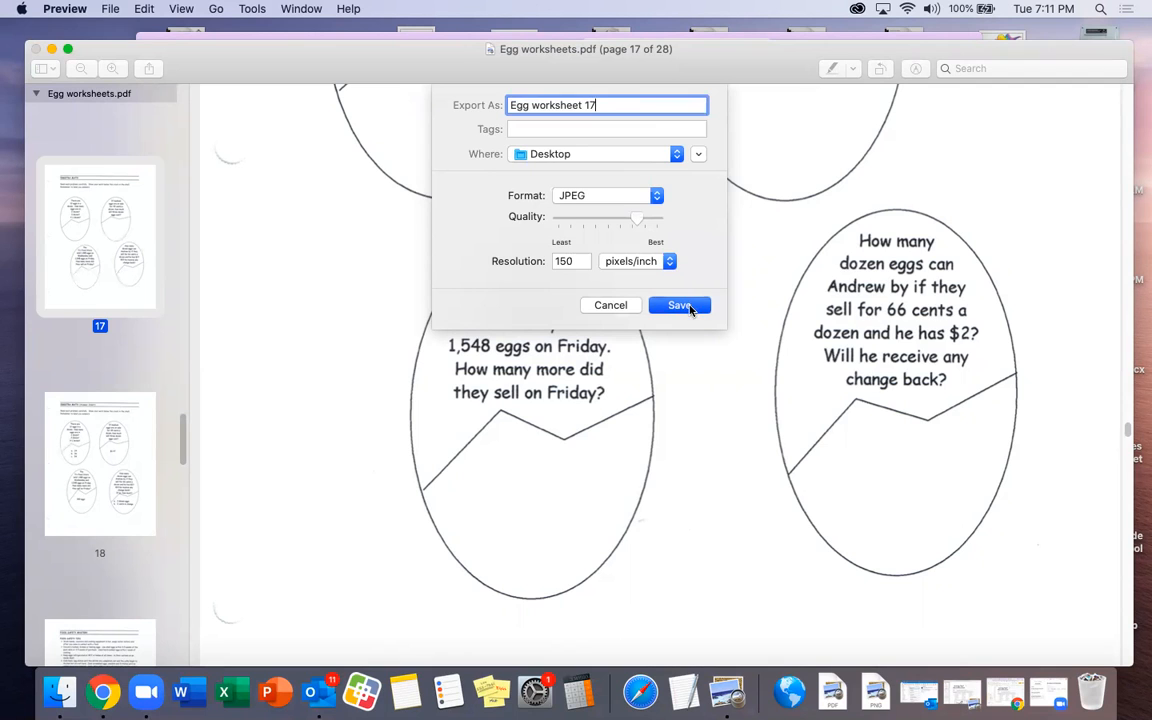
click(680, 306)
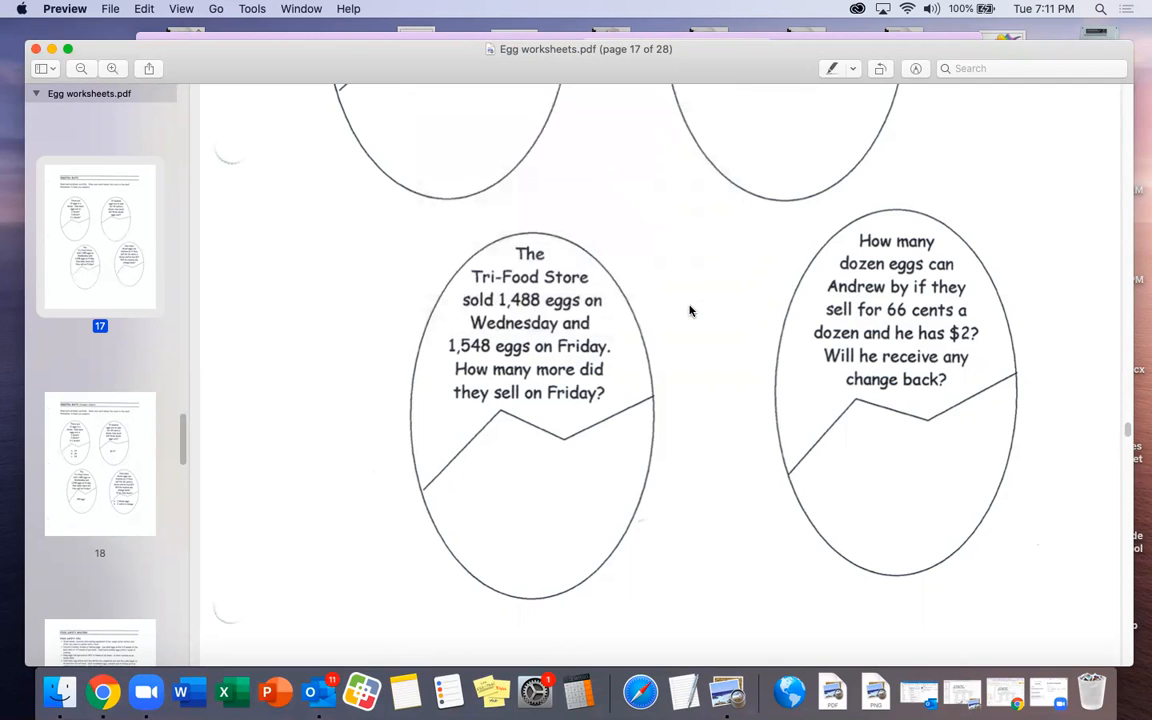
Switch back to the Egg Worksheets presentation in Chrome and insert the Egg worksheet 17 image from the Desktop onto the blank second slide.
click(341, 38)
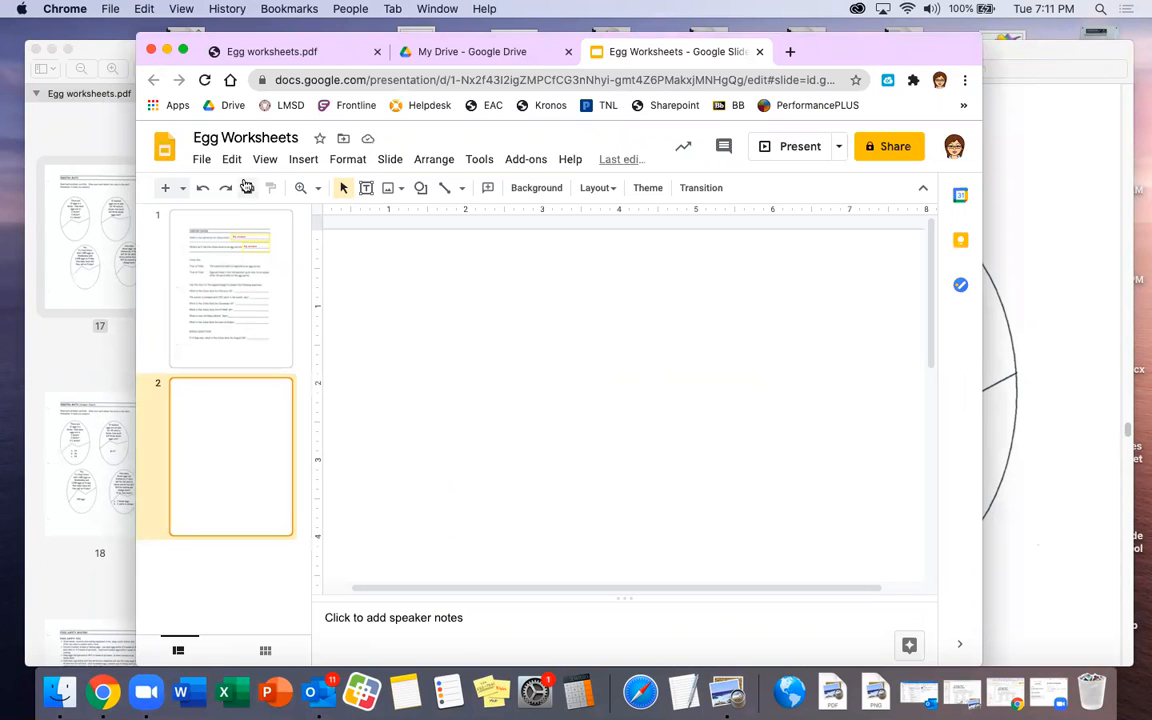
click(302, 159)
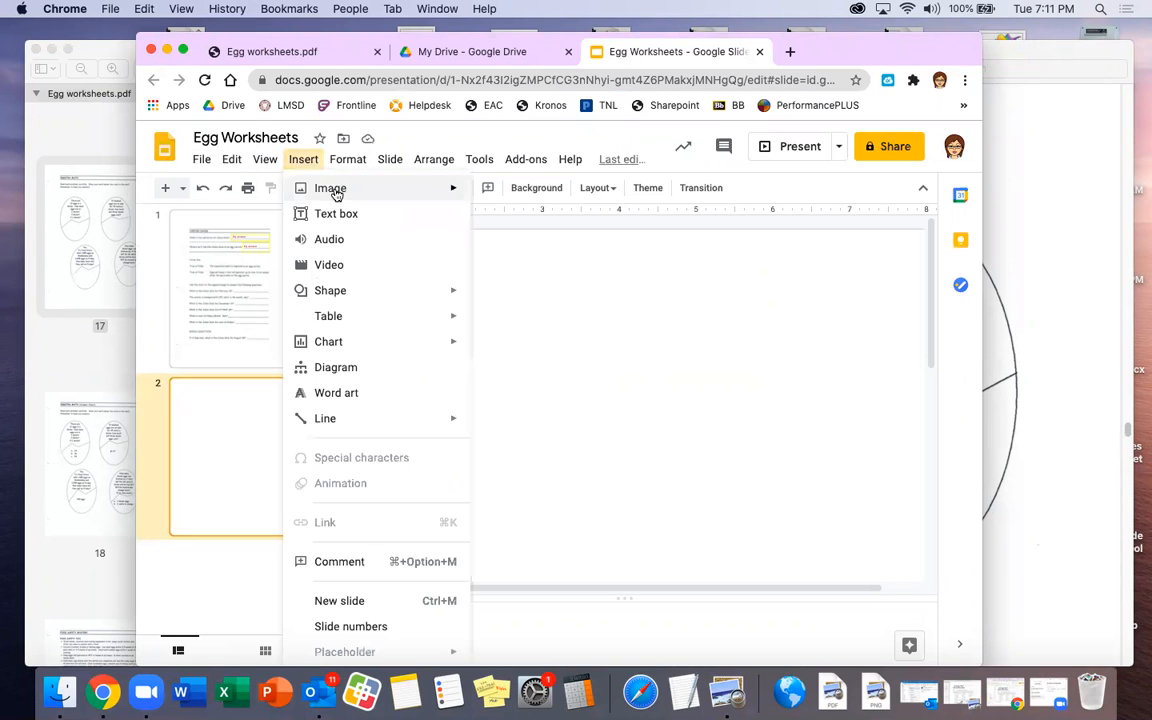
click(525, 159)
mouse_move(305, 162)
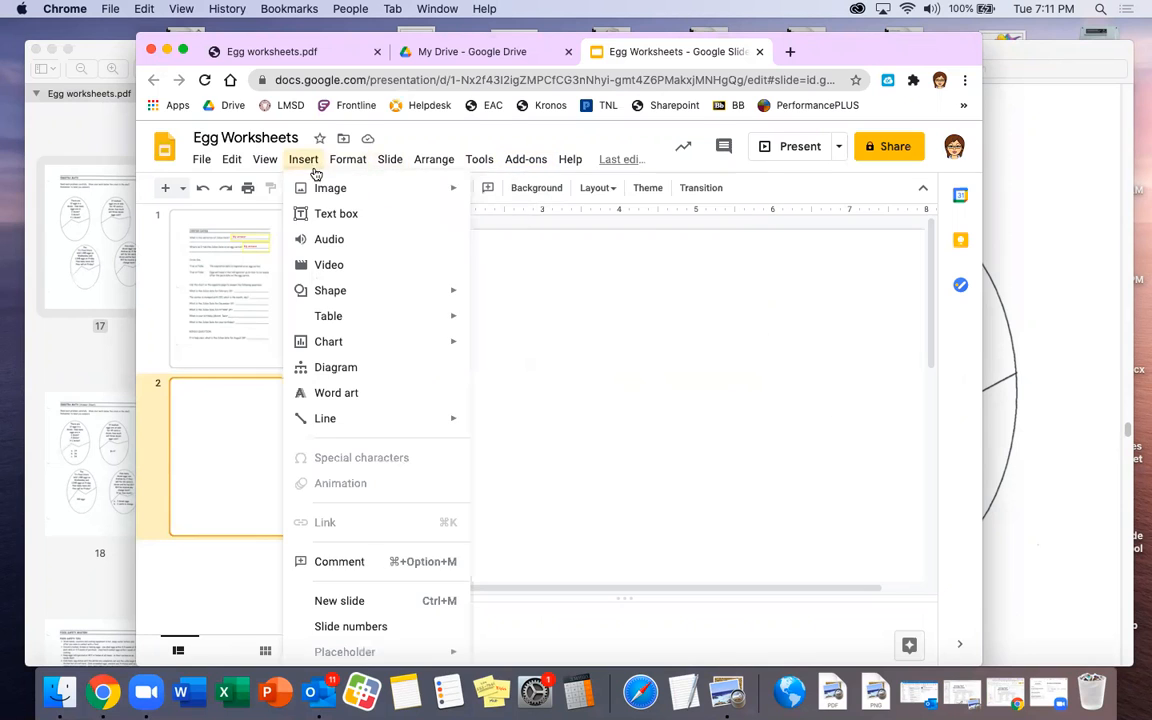
mouse_move(335, 188)
click(524, 194)
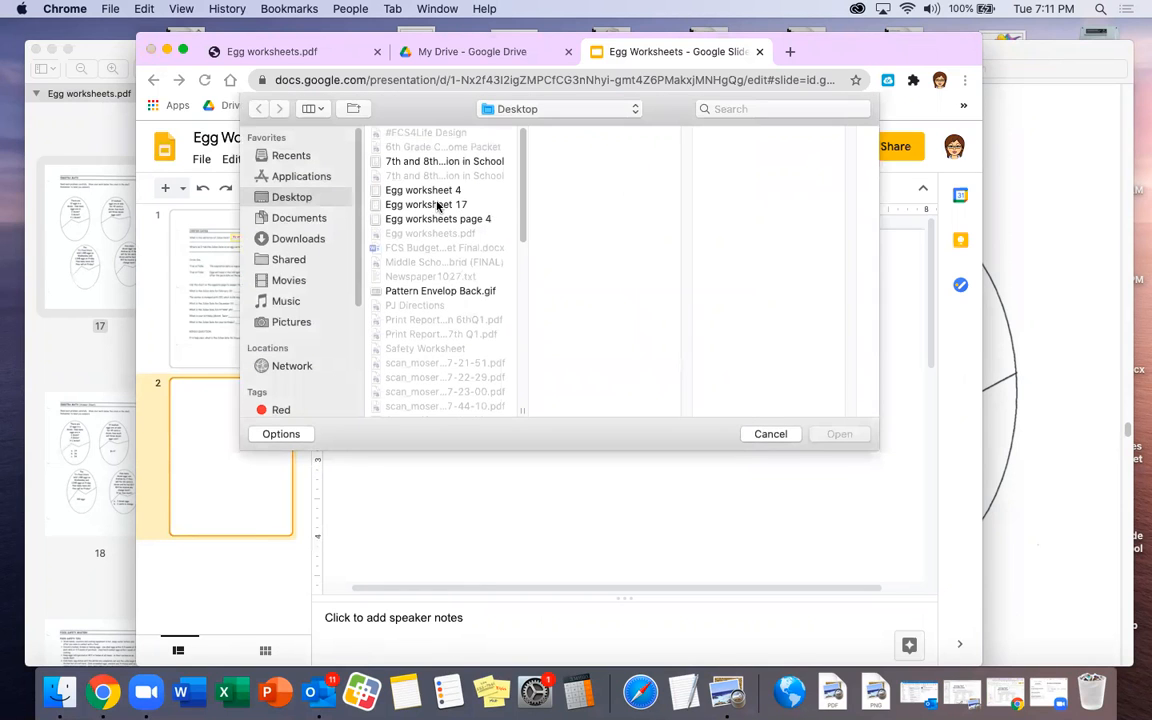
double_click(437, 205)
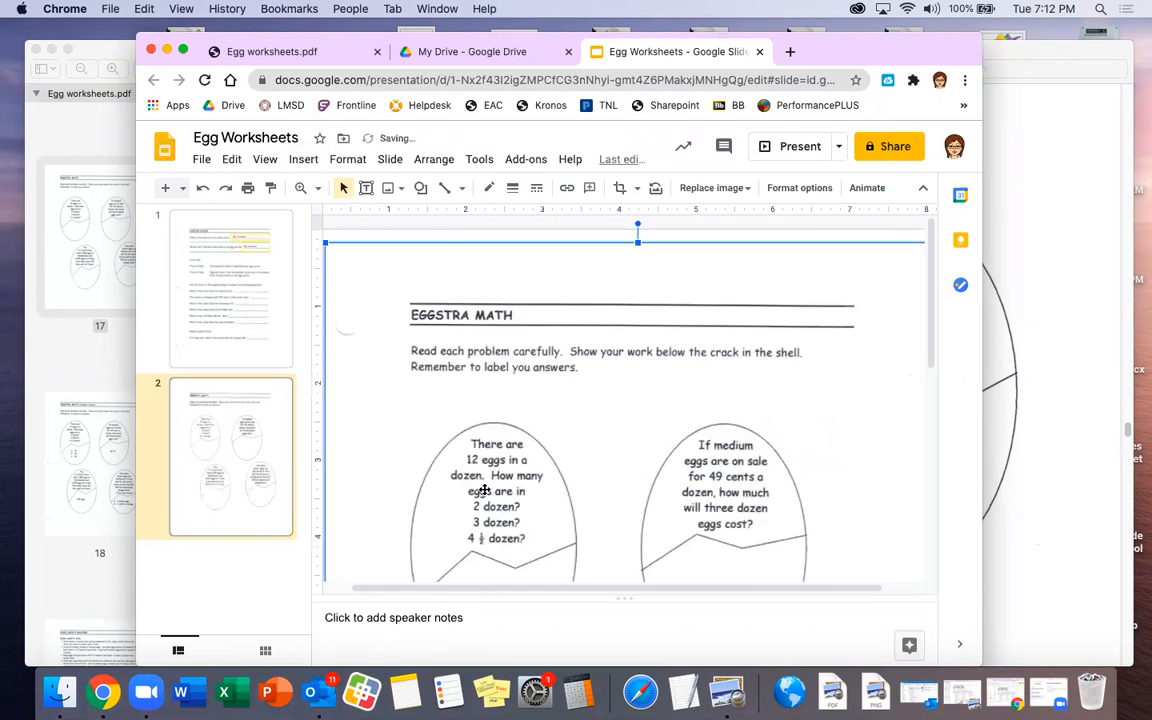
Zoom out the Eggstra Math slide to view all four egg problems and deselect the worksheet image.
click(265, 159)
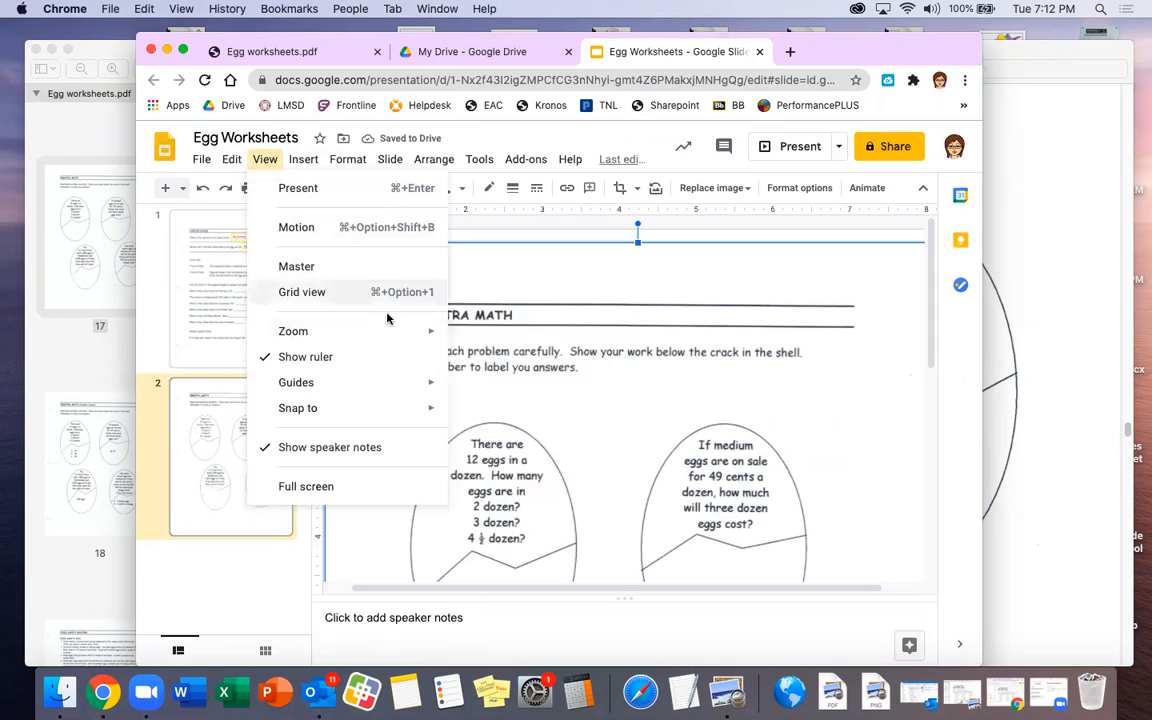
mouse_move(401, 337)
click(503, 361)
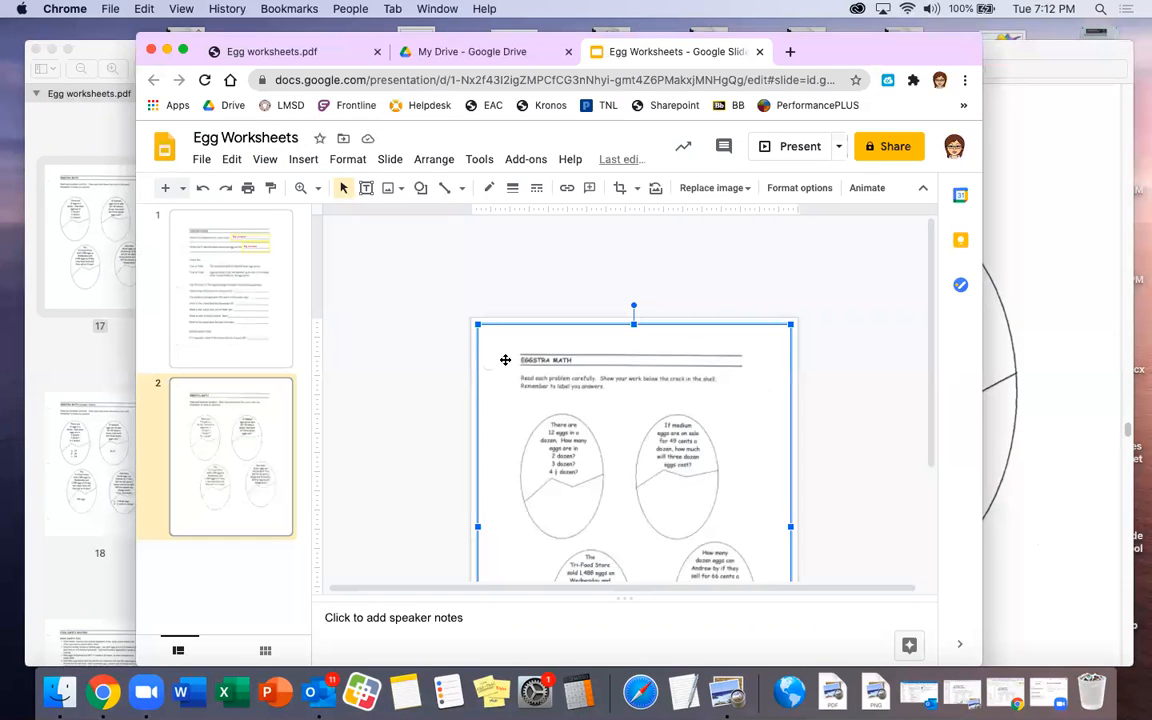
scroll(502, 386, down, 3)
scroll(502, 386, up, 2)
scroll(502, 386, down, 2)
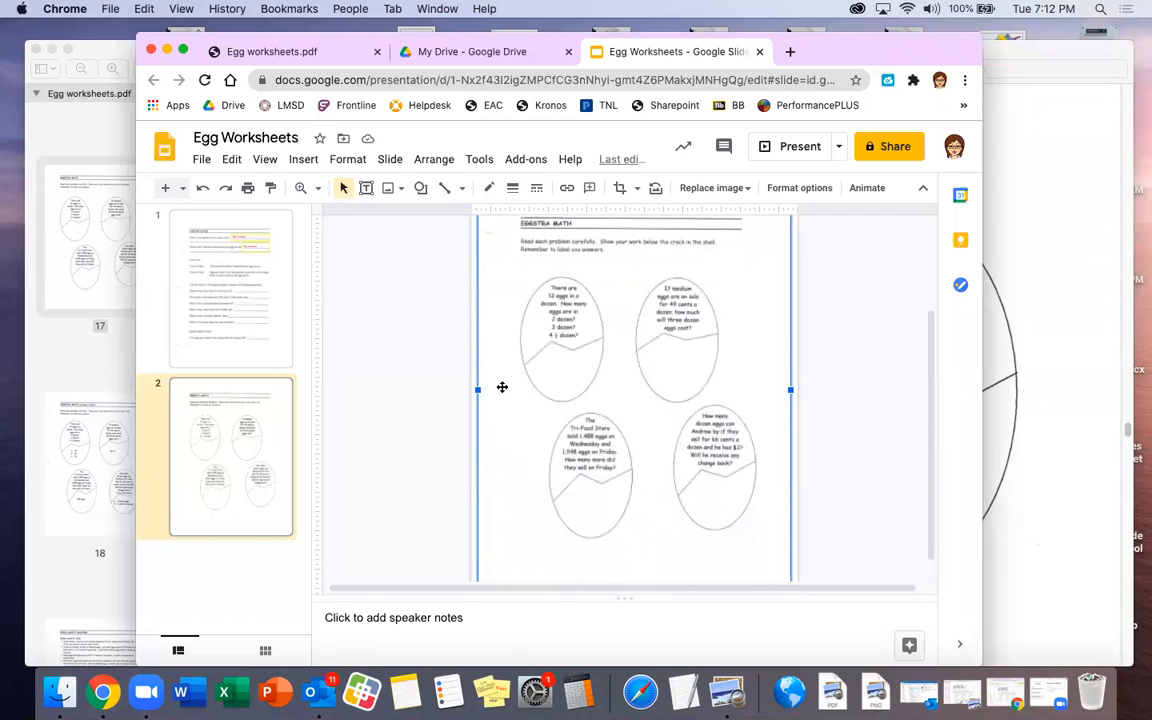
click(413, 400)
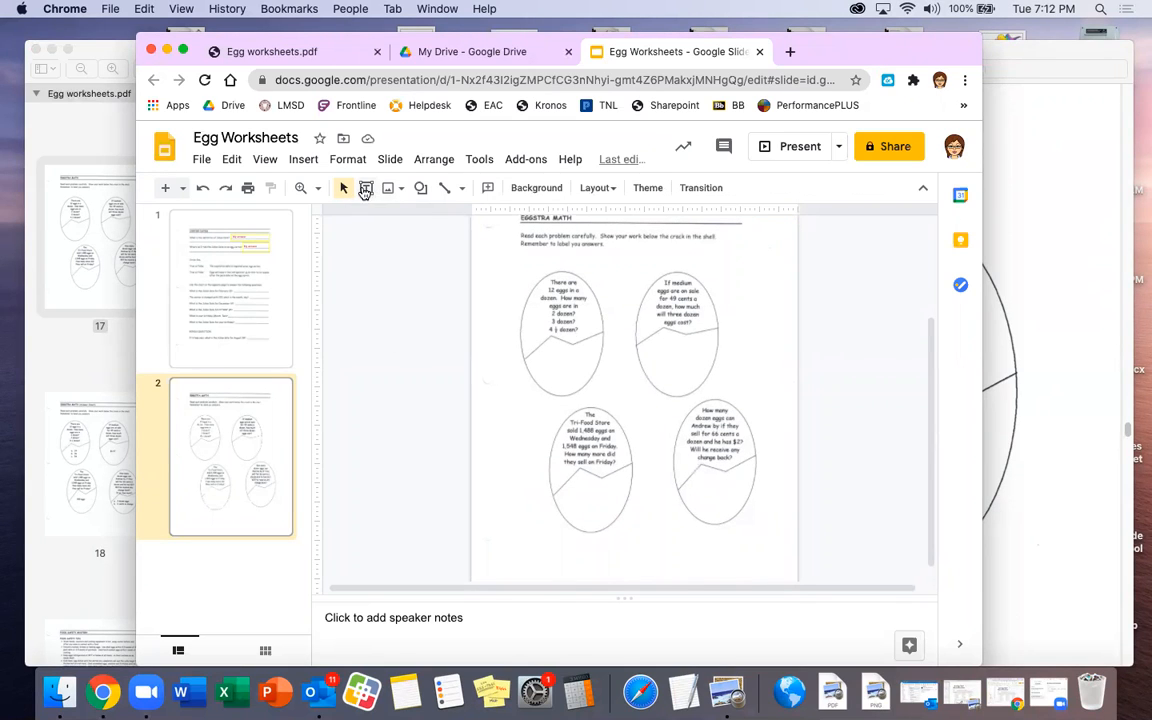